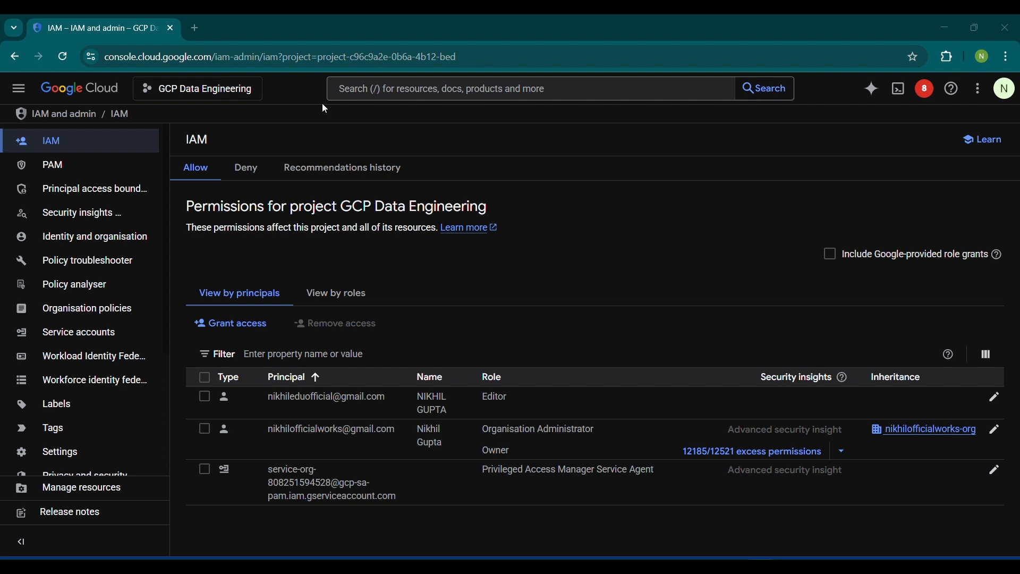
# - List all available resources, review the organisation, folder and project types, and switch from the GCP Data Engineering project to its parent organisation
pyautogui.click(216, 88)
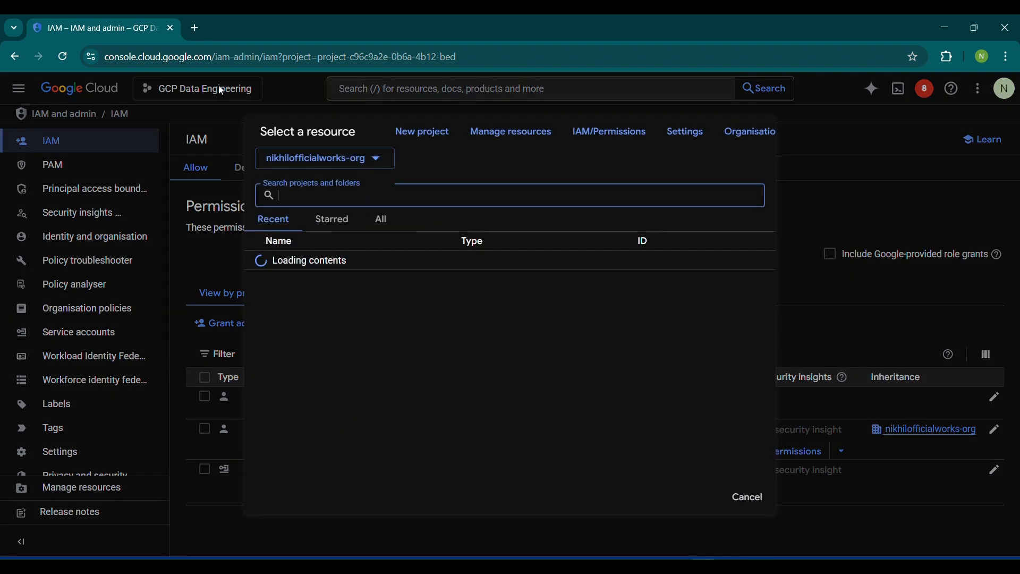
pyautogui.click(383, 220)
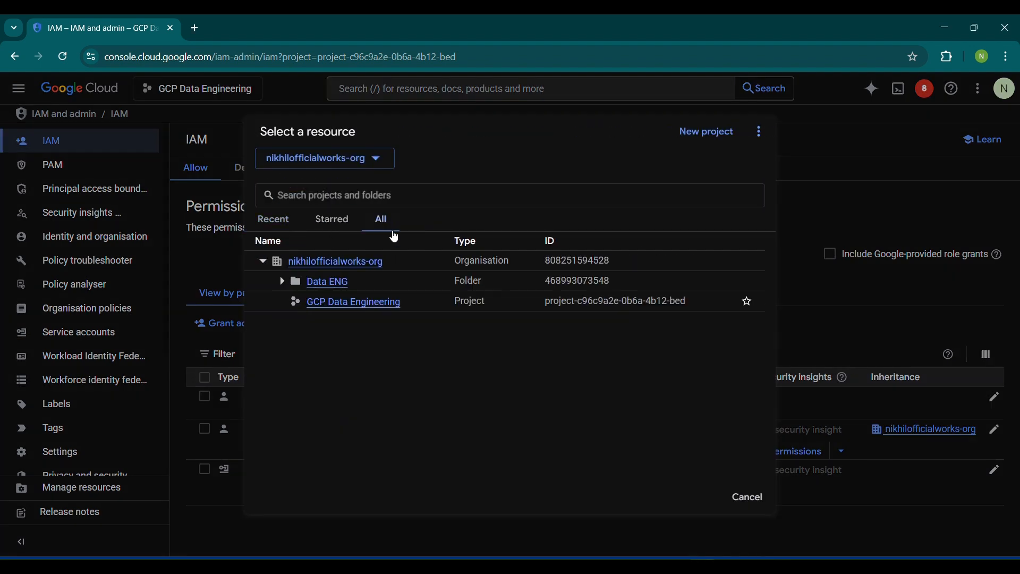
pyautogui.moveTo(459, 264)
pyautogui.mouseDown()
pyautogui.moveTo(505, 265)
pyautogui.moveTo(451, 303)
pyautogui.moveTo(494, 294)
pyautogui.moveTo(468, 264)
pyautogui.moveTo(452, 270)
pyautogui.mouseUp()
pyautogui.click(517, 266)
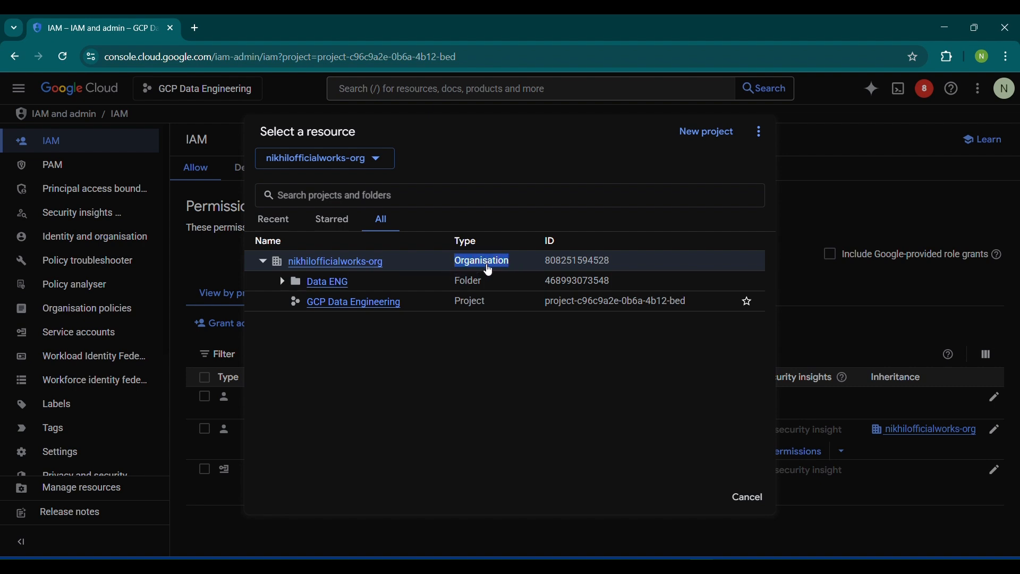
pyautogui.moveTo(494, 282); pyautogui.dragTo(462, 293)
pyautogui.click(471, 279)
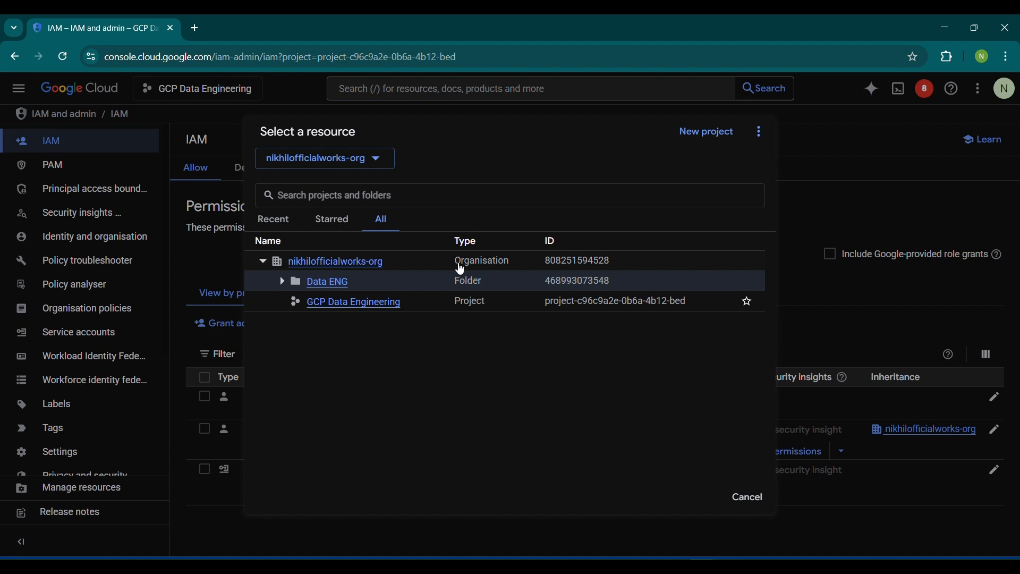
pyautogui.moveTo(455, 283); pyautogui.dragTo(453, 306)
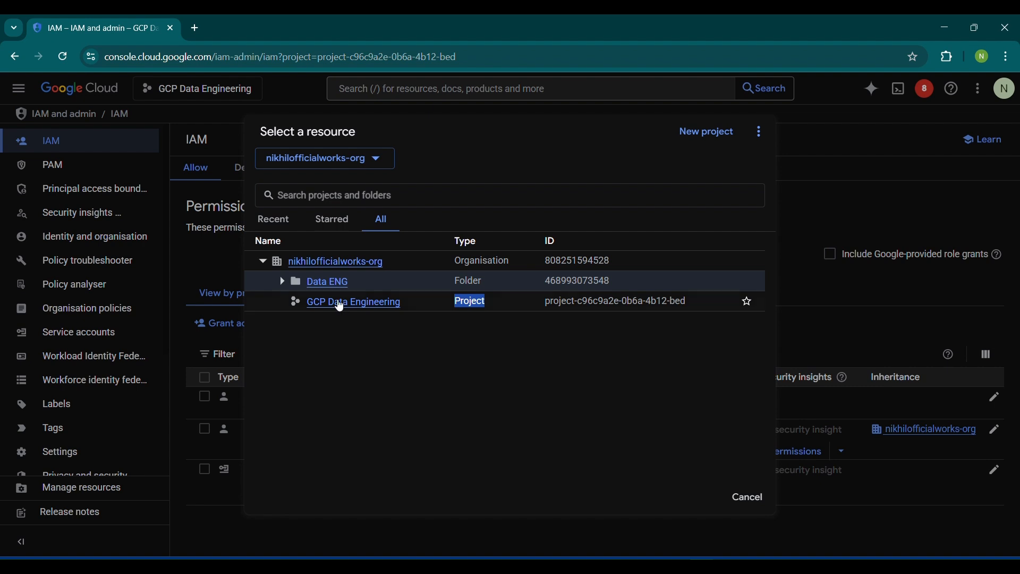
pyautogui.click(355, 262)
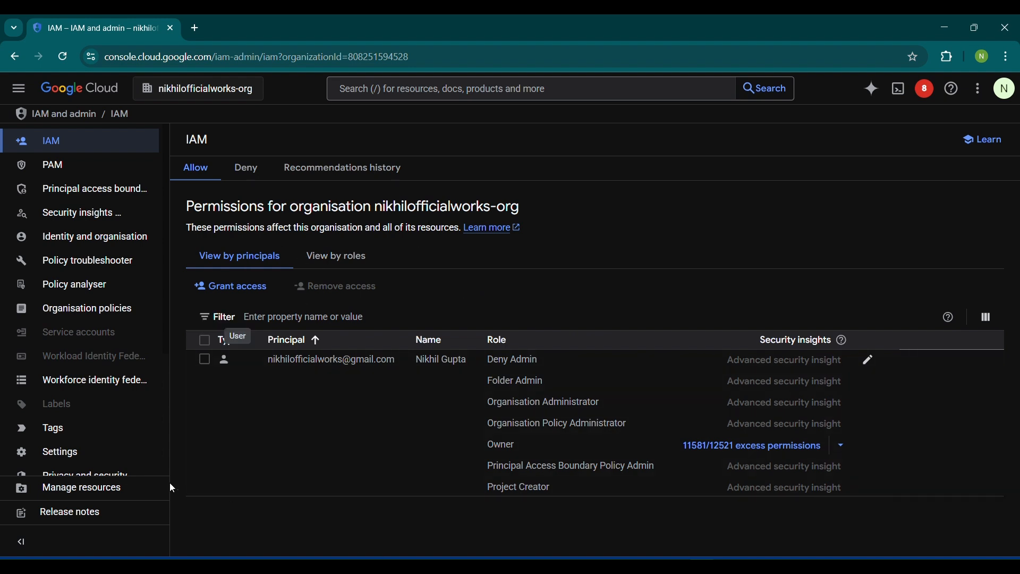
# - Open the Organisation policies page for the organisation and check its full resource hierarchy
pyautogui.click(119, 317)
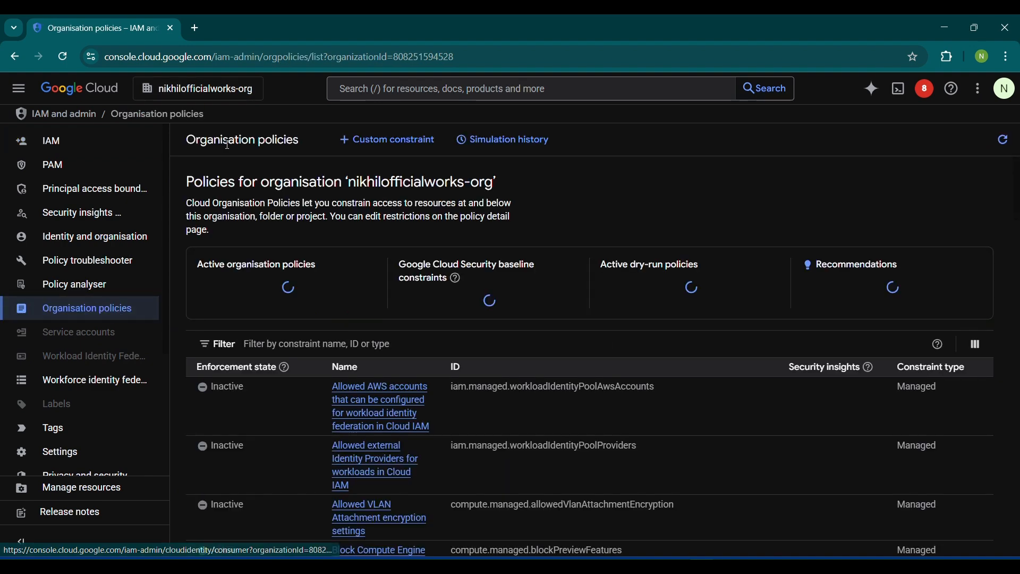
pyautogui.click(232, 94)
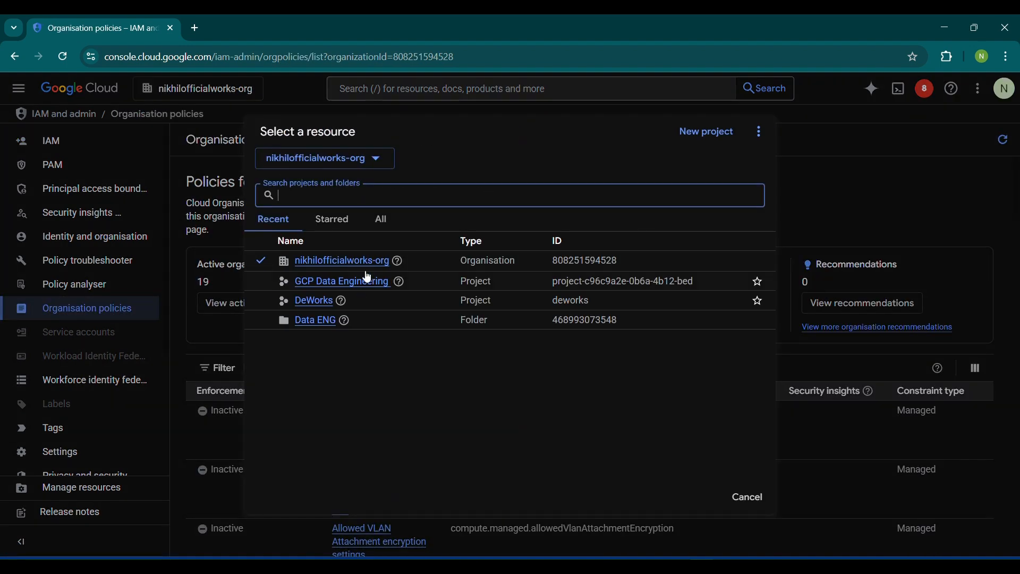
pyautogui.click(389, 217)
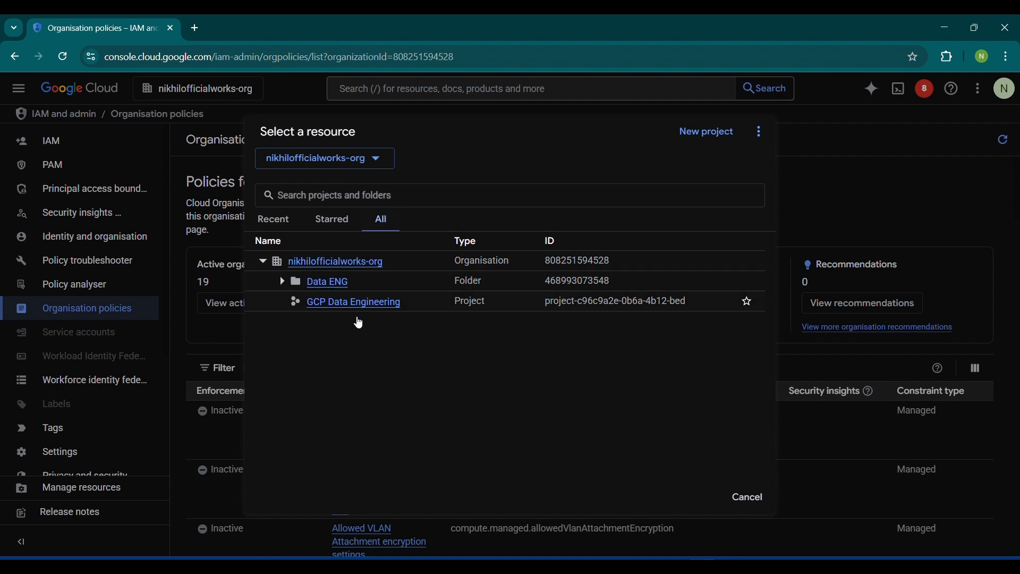
pyautogui.click(214, 157)
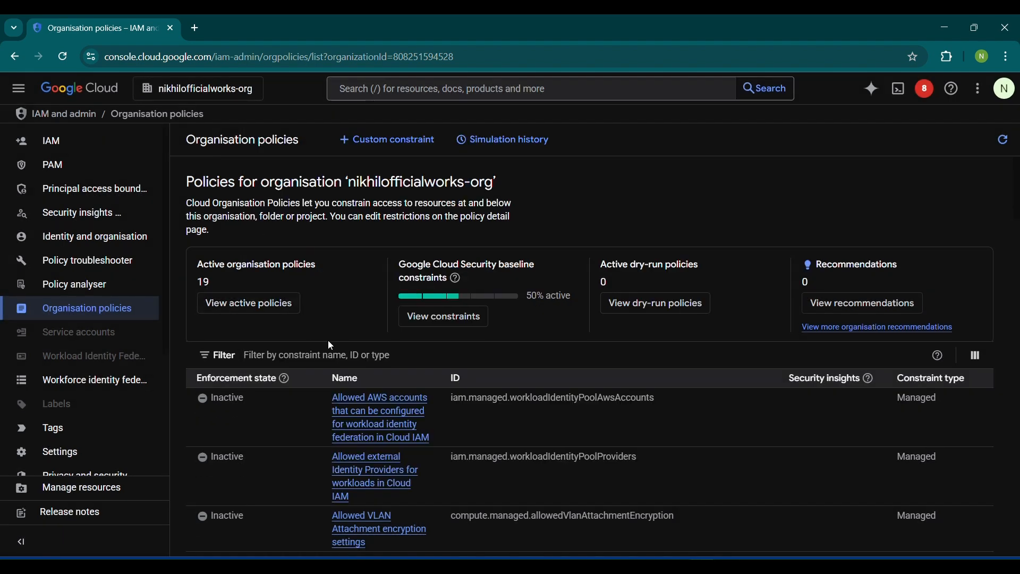
# - Find the 'Disable service account key creation' constraint in the policy list and review its policy details
pyautogui.scroll(-3, 329, 344)
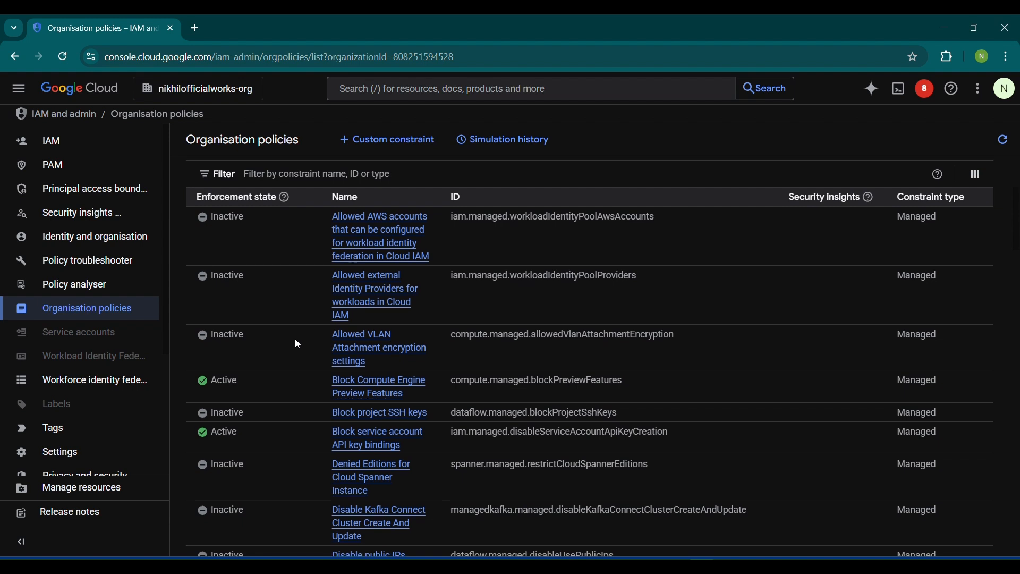
pyautogui.scroll(-2, 295, 339)
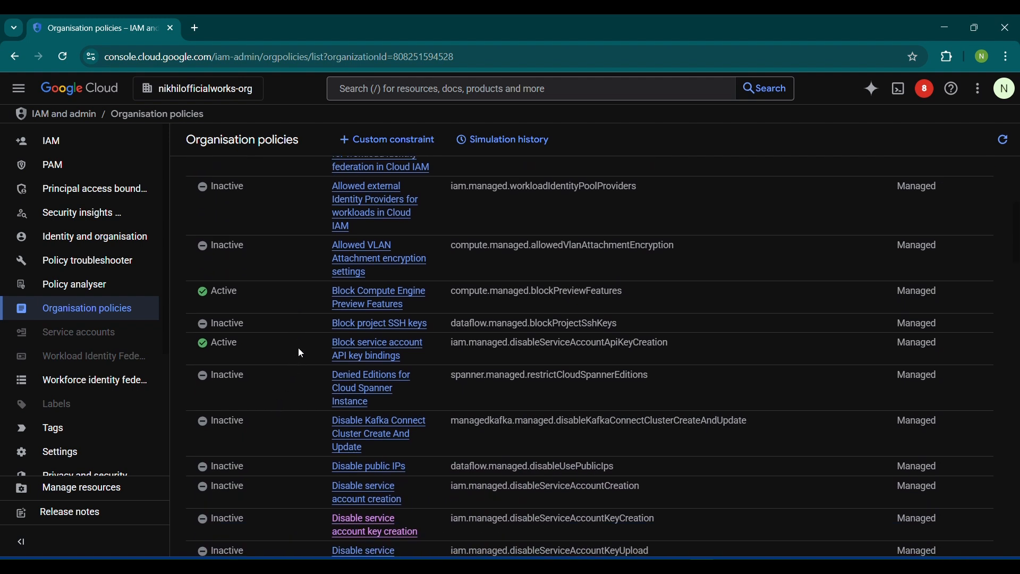
pyautogui.scroll(-1, 298, 347)
pyautogui.scroll(-2, 298, 350)
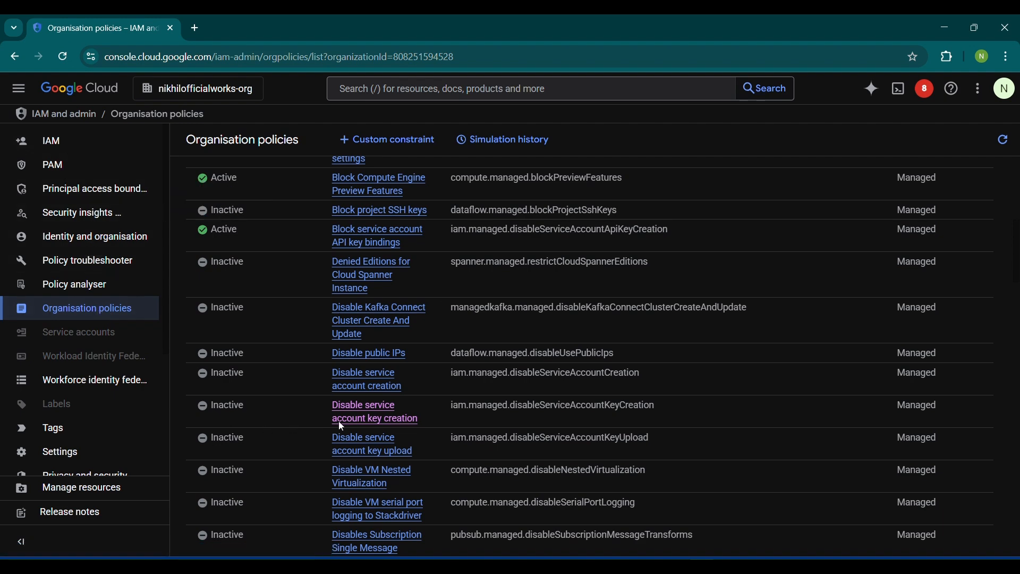
pyautogui.click(353, 420)
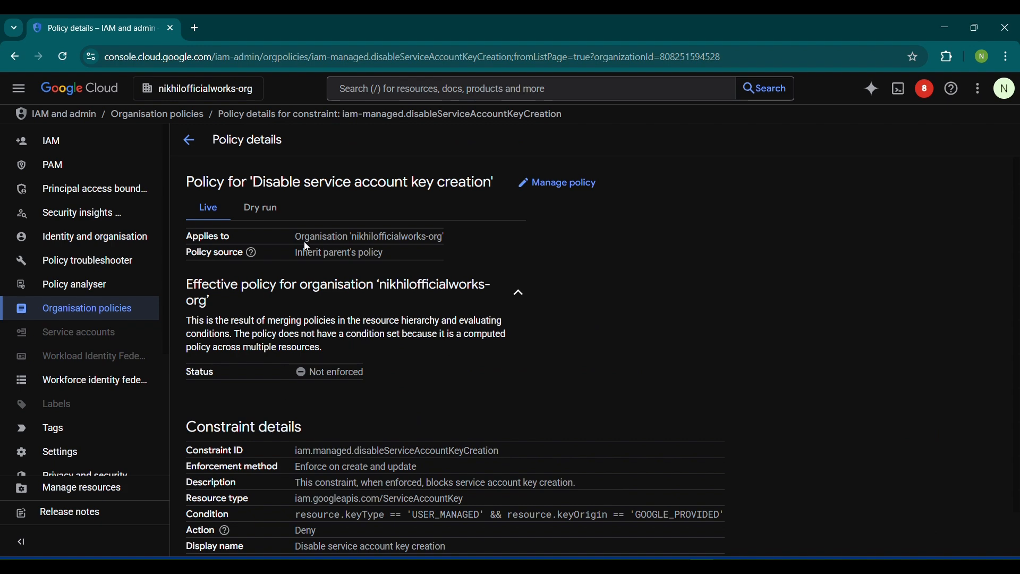
pyautogui.scroll(-1, 278, 241)
pyautogui.scroll(1, 323, 339)
# - Check which account is signed in while the policy details are shown
pyautogui.click(1005, 89)
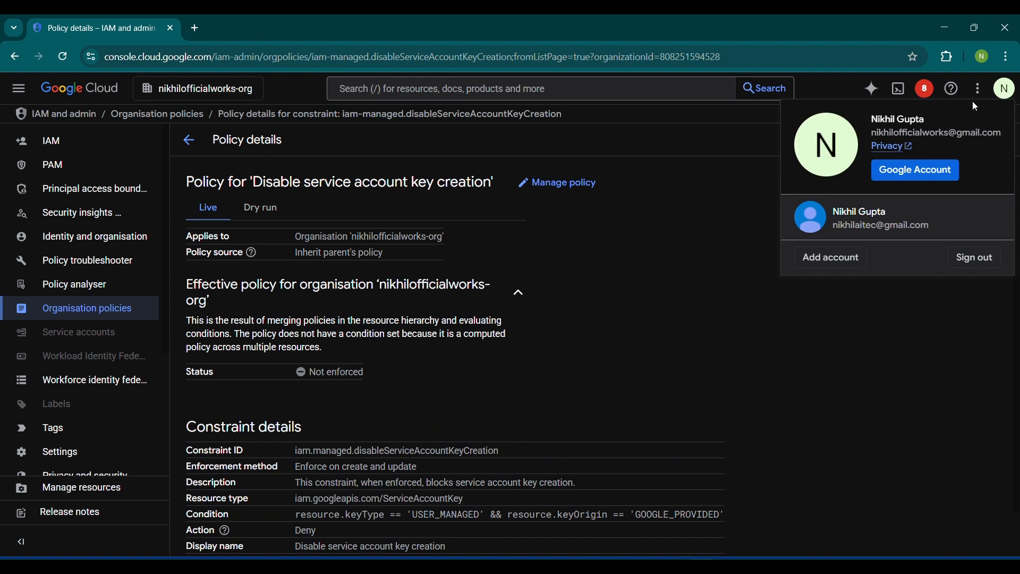
pyautogui.moveTo(874, 132); pyautogui.dragTo(1010, 133)
pyautogui.click(746, 193)
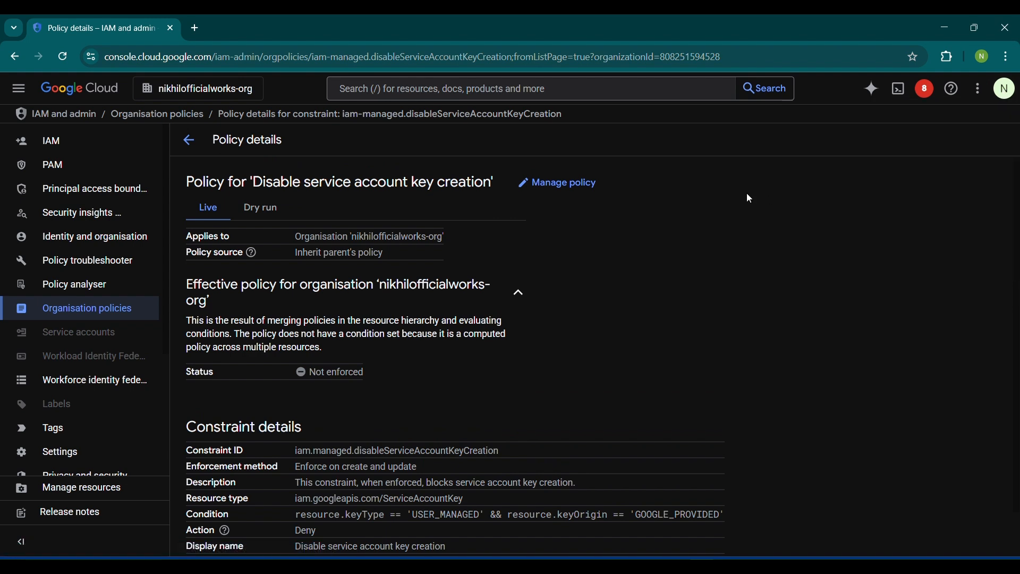
# - Switch to the other Chrome window showing the project's service accounts and check which account is signed in there
pyautogui.click(672, 567)
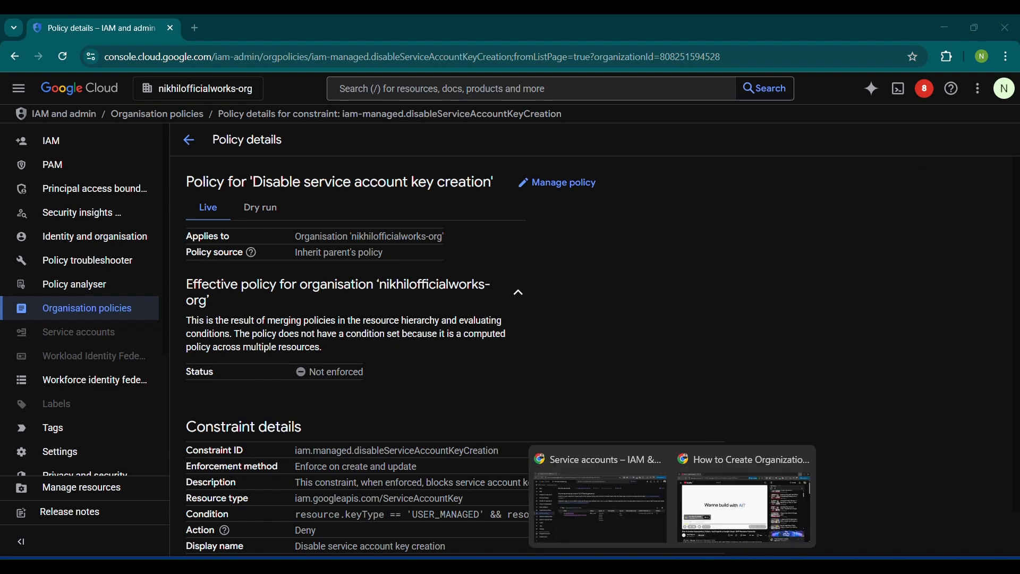
pyautogui.click(600, 504)
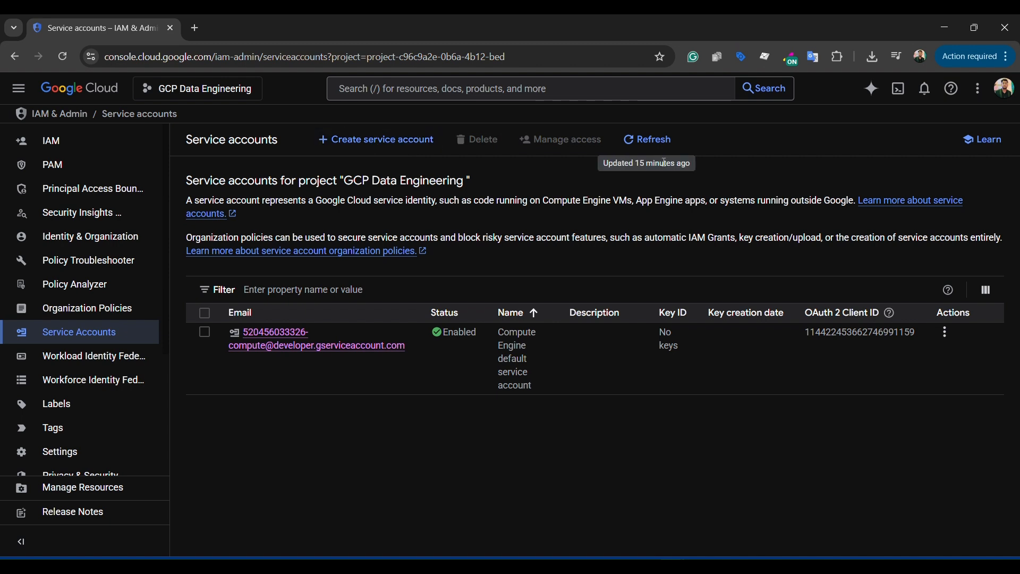
pyautogui.click(1003, 87)
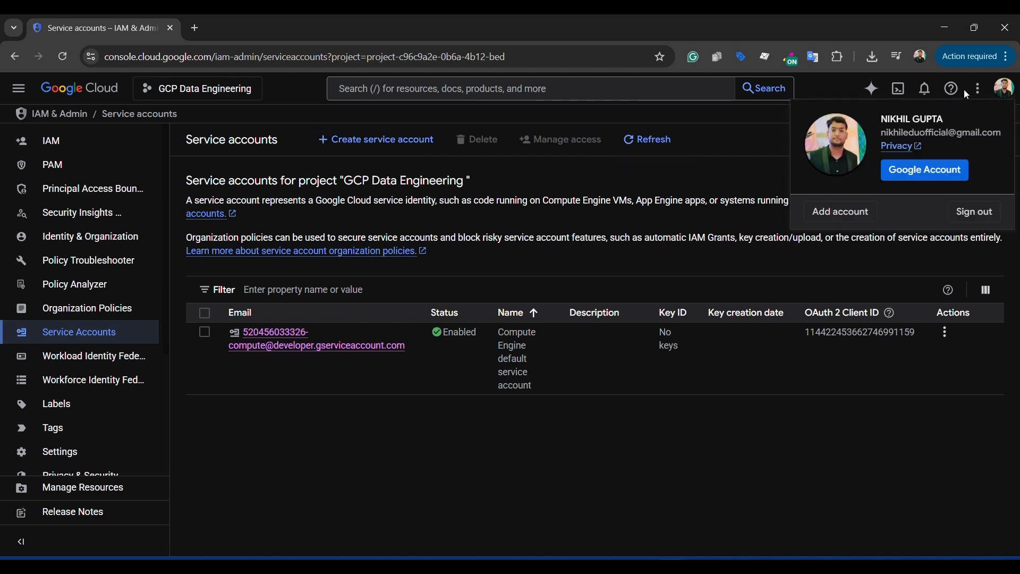
pyautogui.click(746, 165)
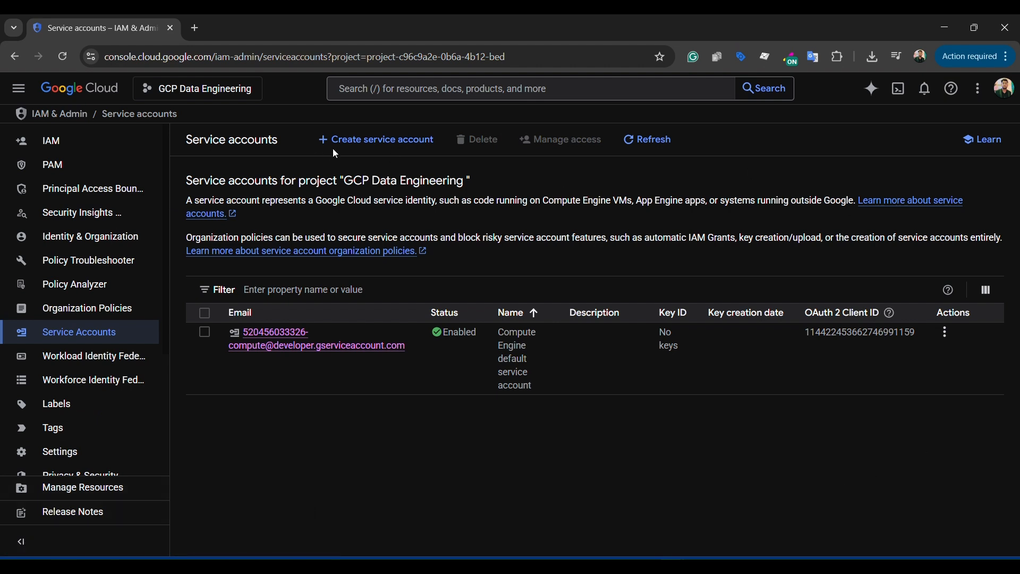
# - Create a service account named TestSA in the GCP Data Engineering project, without optional permissions or principals
pyautogui.click(362, 145)
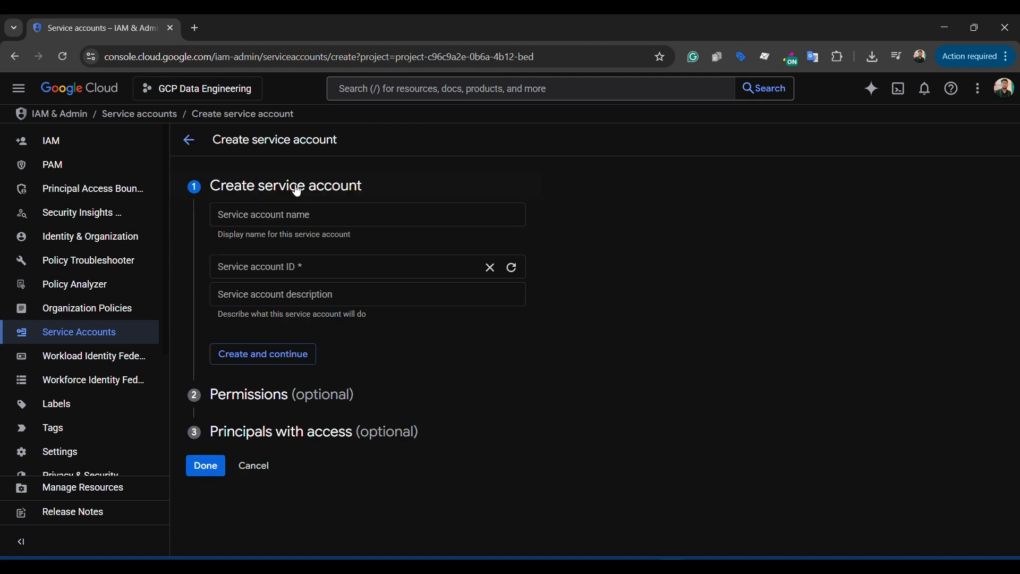
pyautogui.click(273, 213)
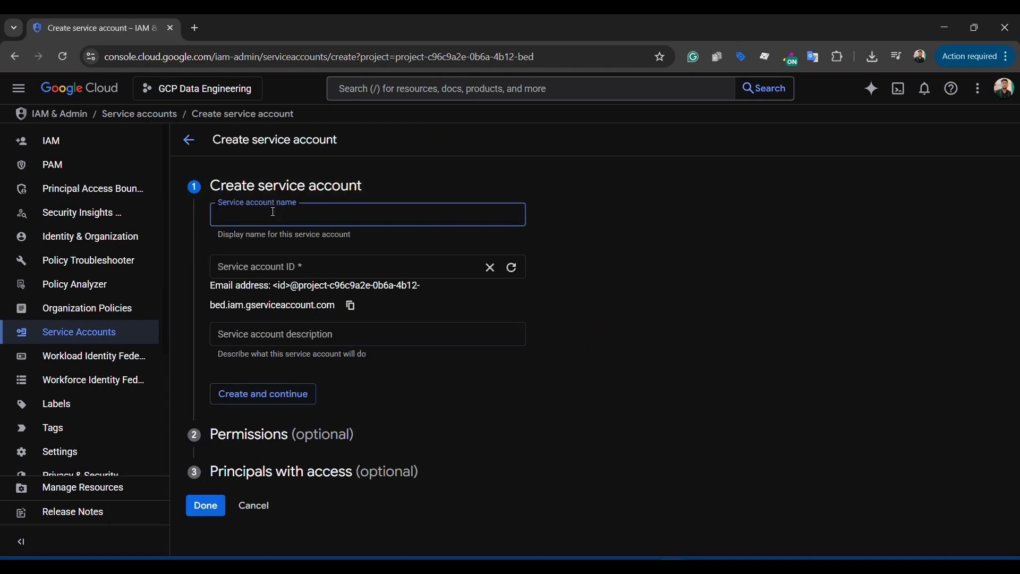
pyautogui.write('Test')
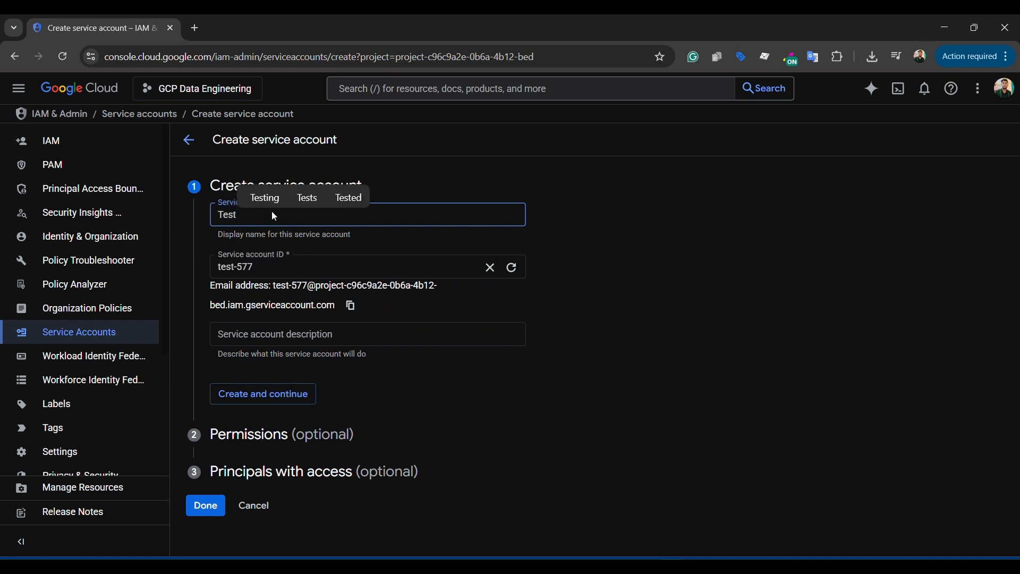
pyautogui.write('SA')
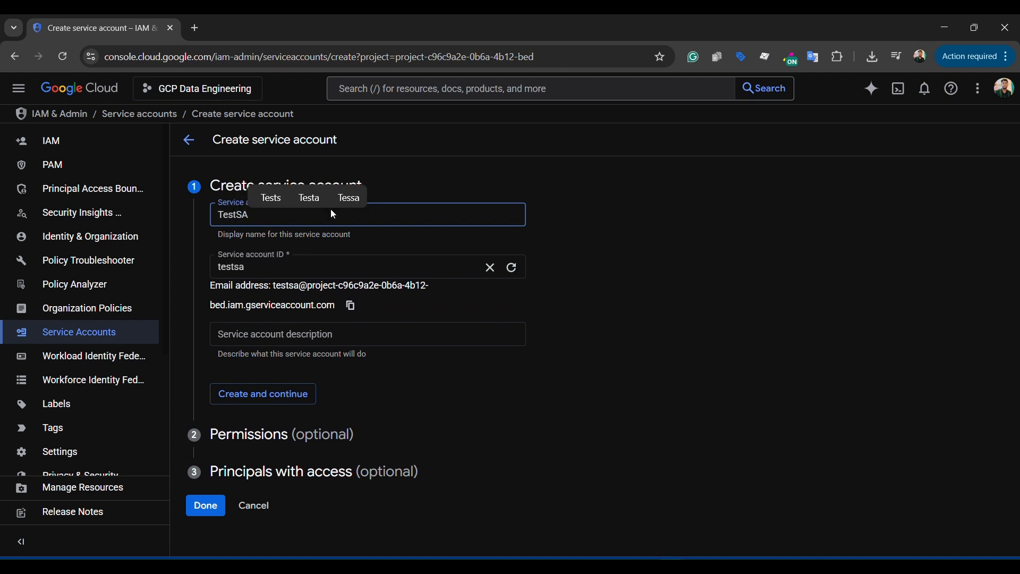
pyautogui.click(212, 509)
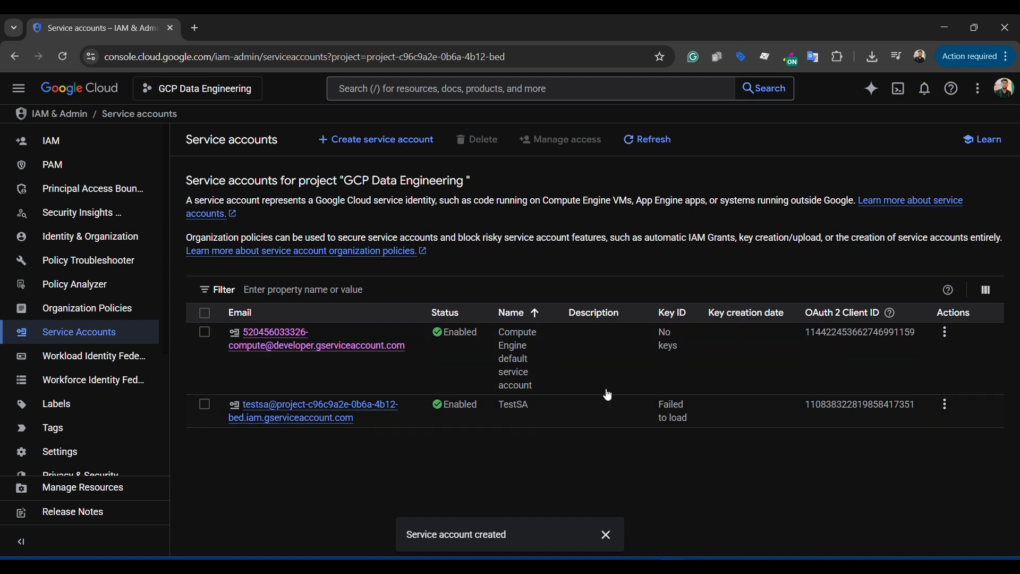
# - Create a new JSON key for the TestSA service account and save the private key file
pyautogui.click(356, 408)
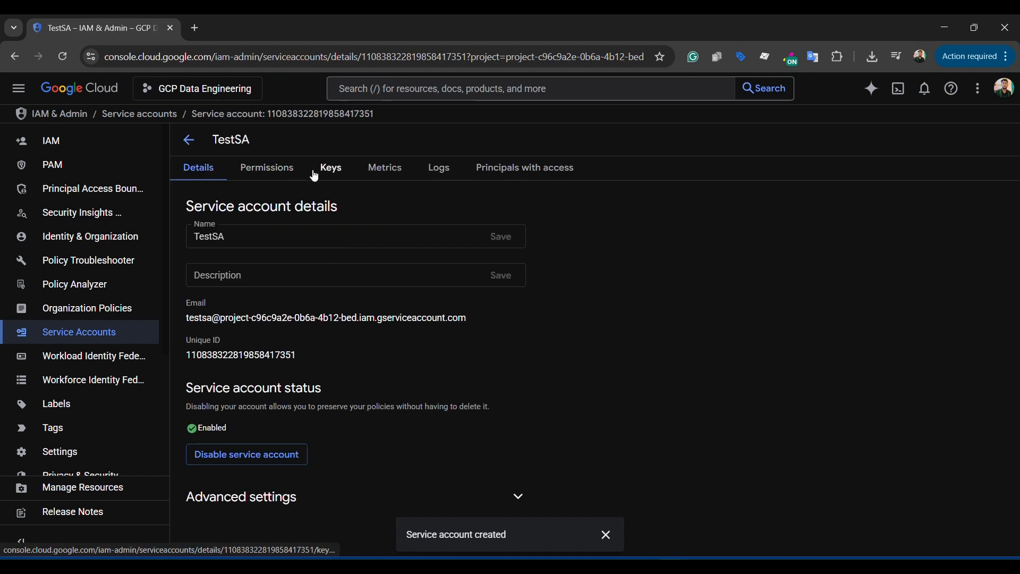
pyautogui.click(334, 178)
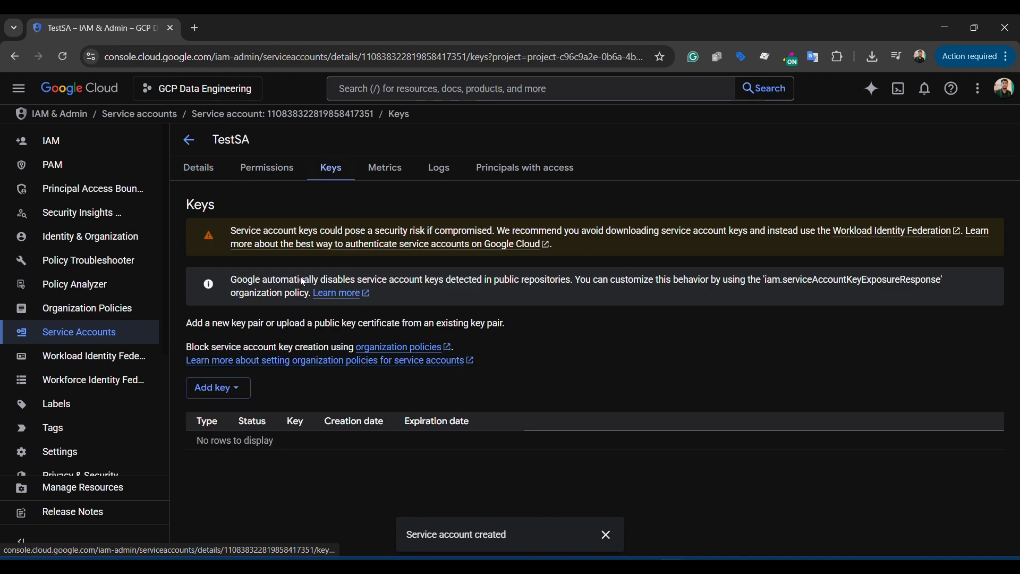
pyautogui.click(237, 396)
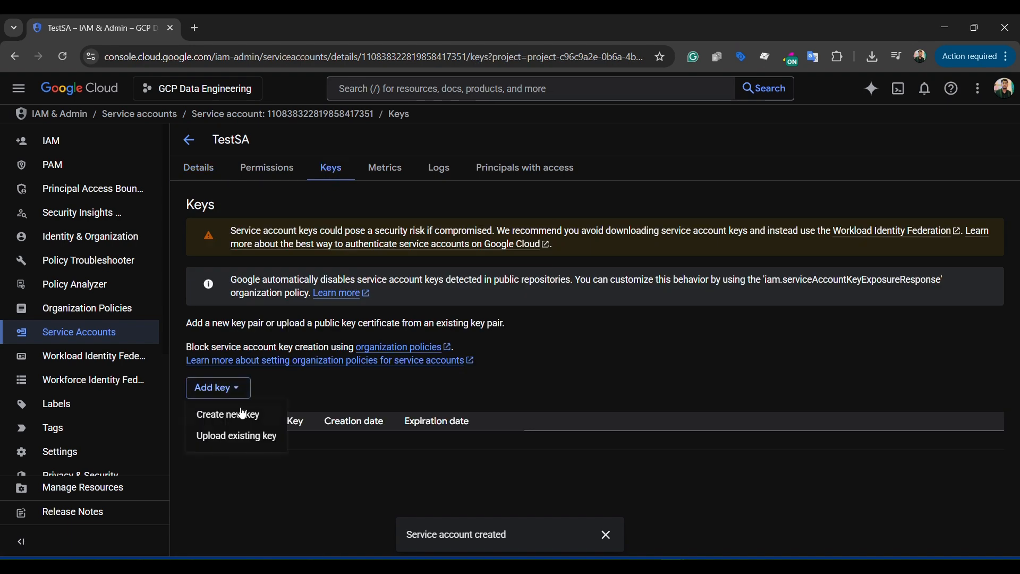
pyautogui.click(240, 414)
pyautogui.click(664, 408)
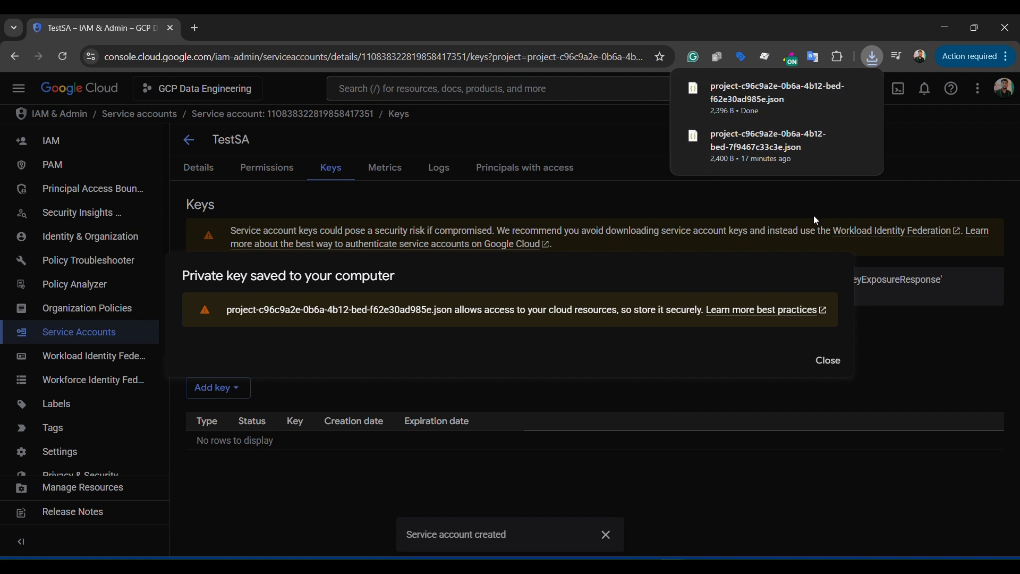
pyautogui.click(924, 169)
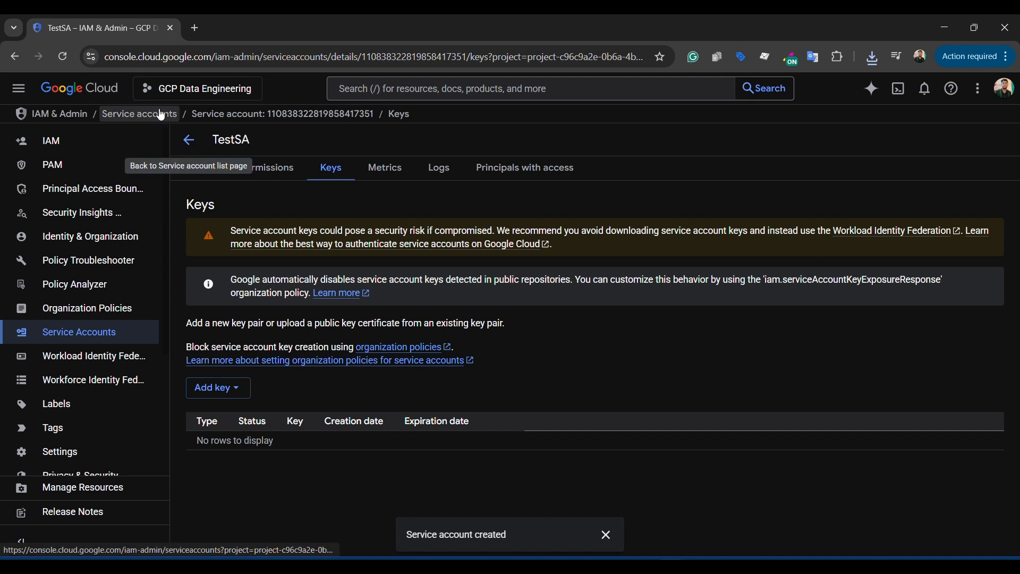
# - Delete the active key of TestSA and return to a refreshed list of the project's service accounts
pyautogui.click(61, 57)
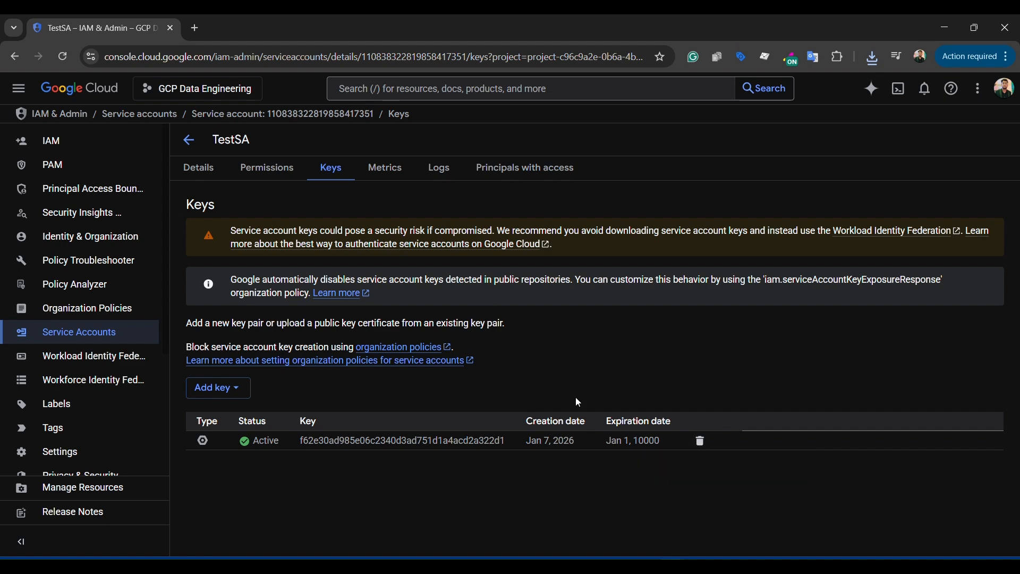
pyautogui.click(699, 441)
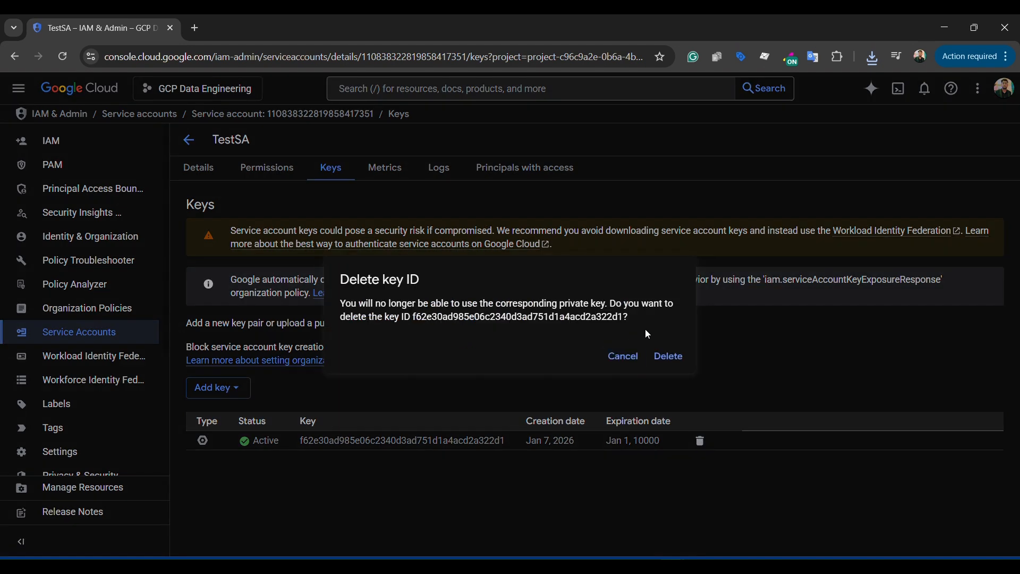
pyautogui.click(669, 359)
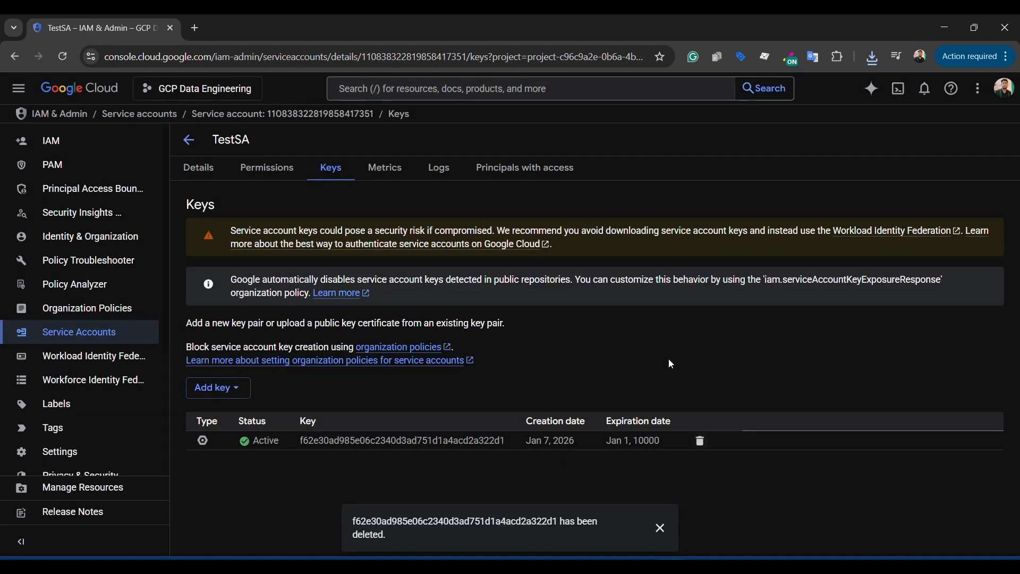
pyautogui.click(187, 140)
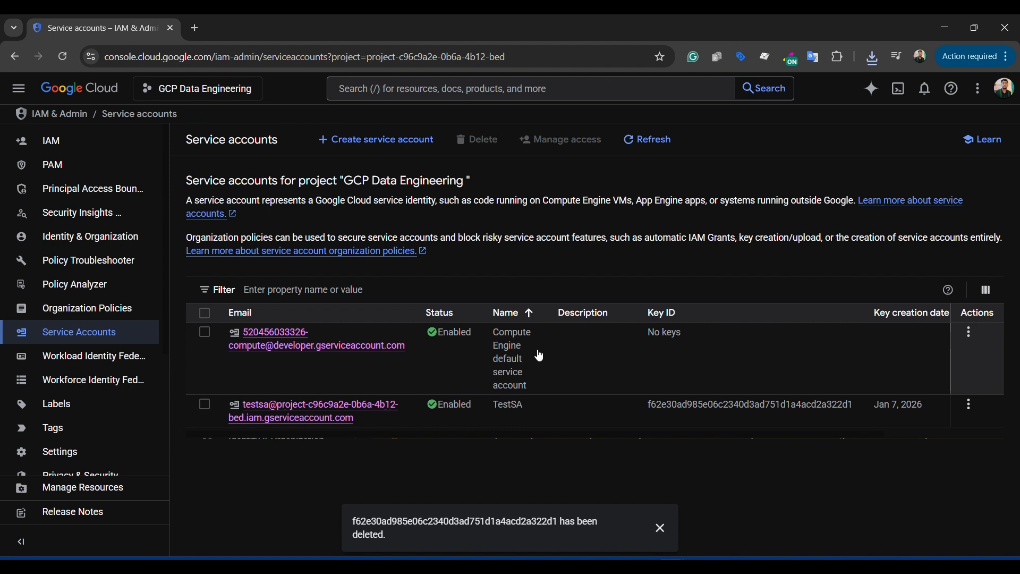
pyautogui.click(62, 57)
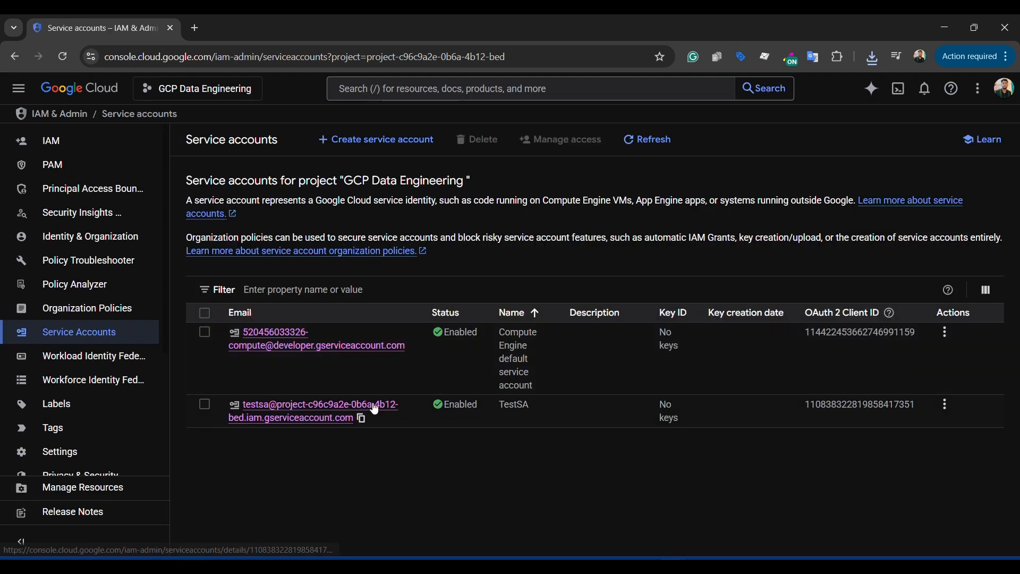
pyautogui.moveTo(355, 419); pyautogui.dragTo(237, 406)
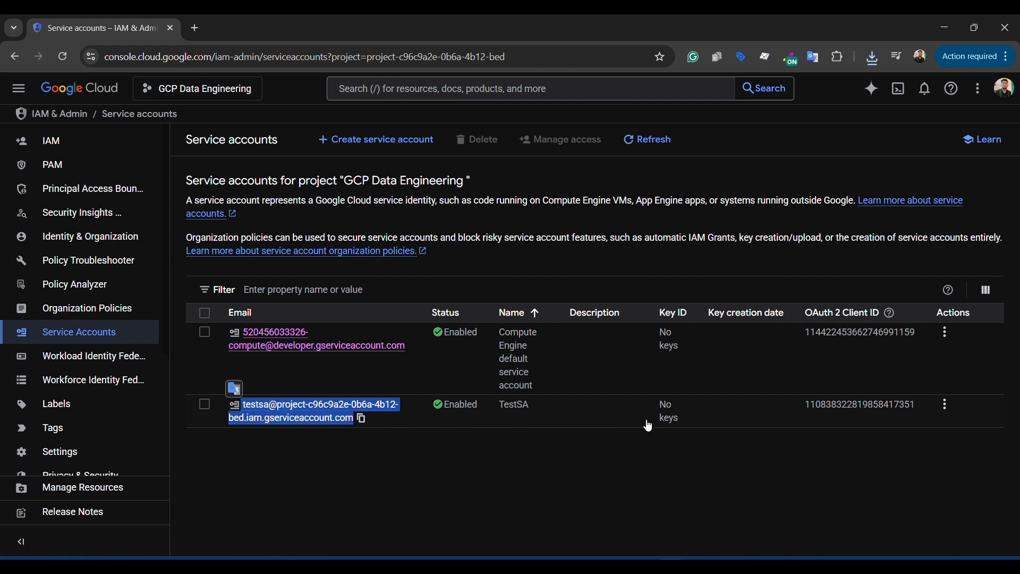
pyautogui.click(705, 425)
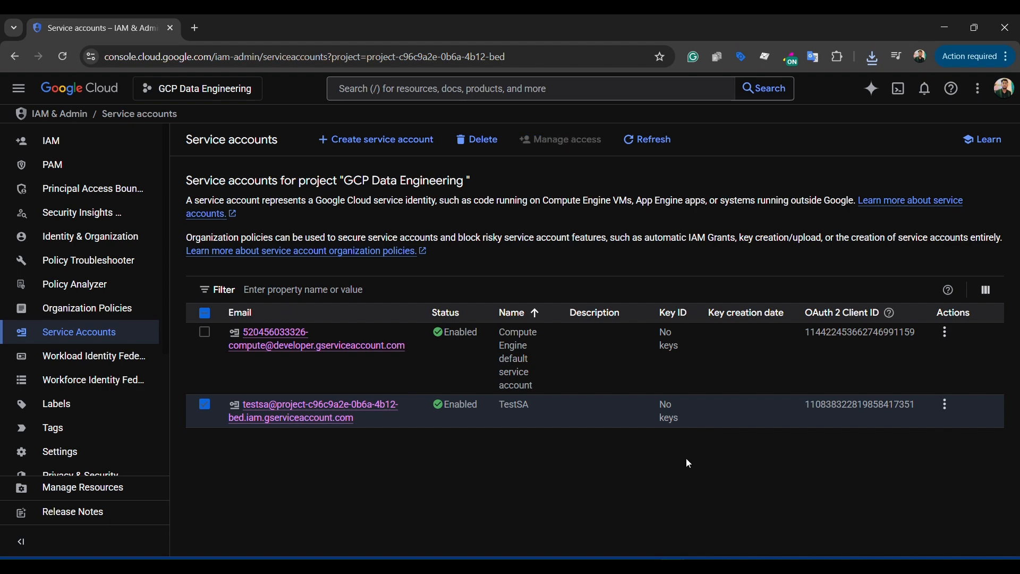
pyautogui.click(205, 404)
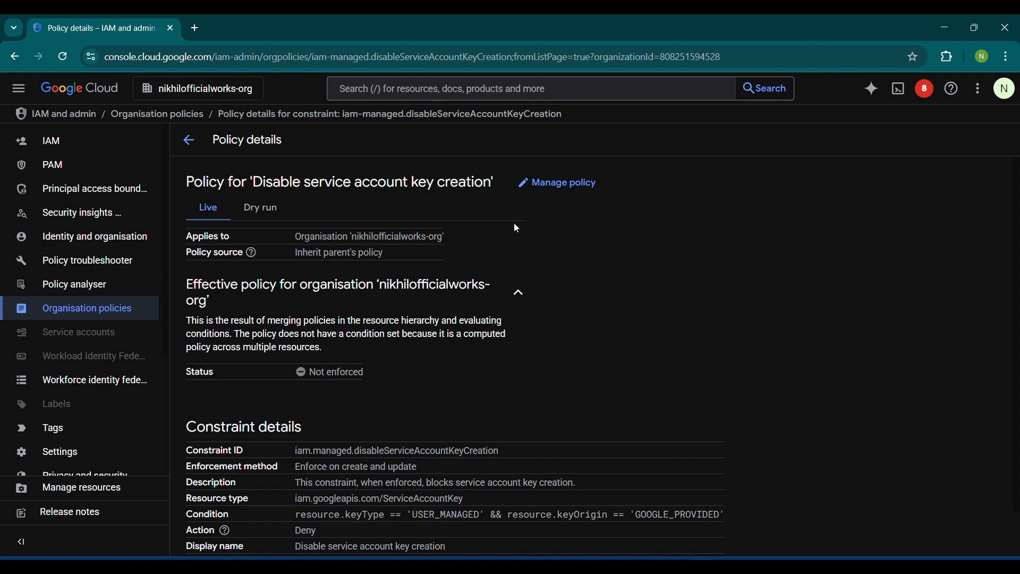
# - In the organisation's Chrome window, open the 'Disable service account key creation' policy for editing and override the parent's policy
pyautogui.scroll(-1, 506, 297)
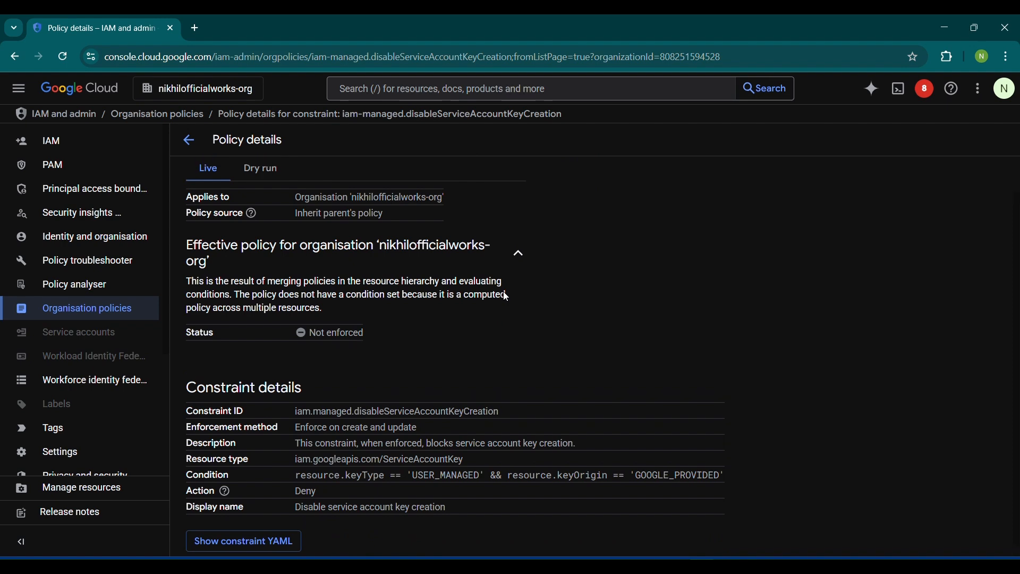
pyautogui.scroll(1, 506, 296)
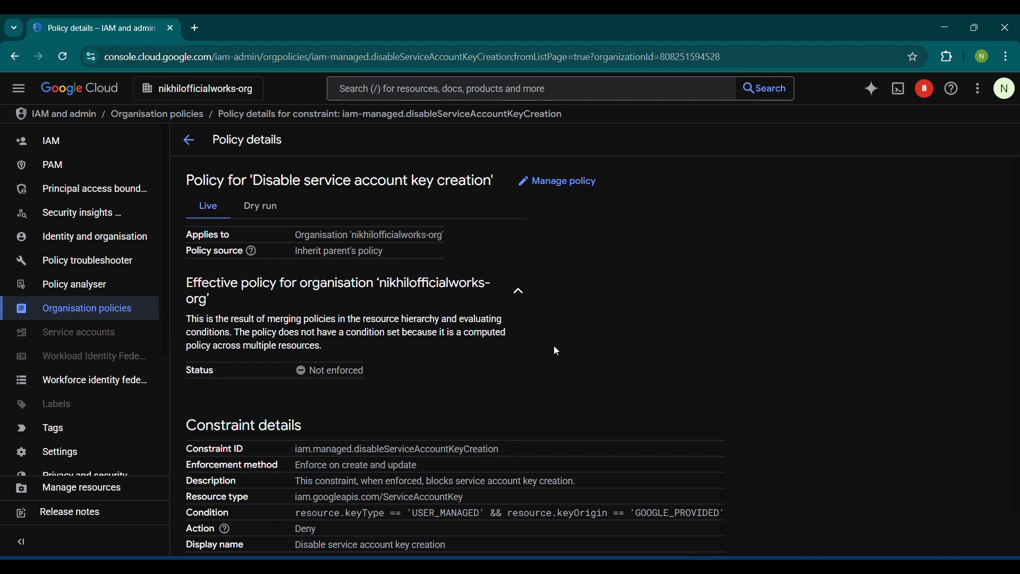
pyautogui.scroll(-1, 552, 340)
pyautogui.scroll(1, 441, 338)
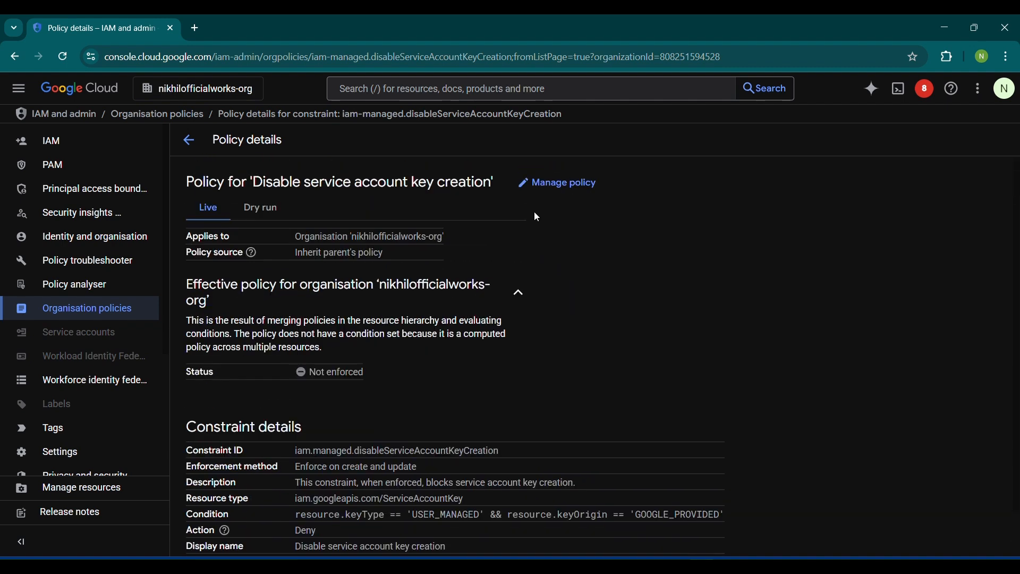
pyautogui.click(563, 184)
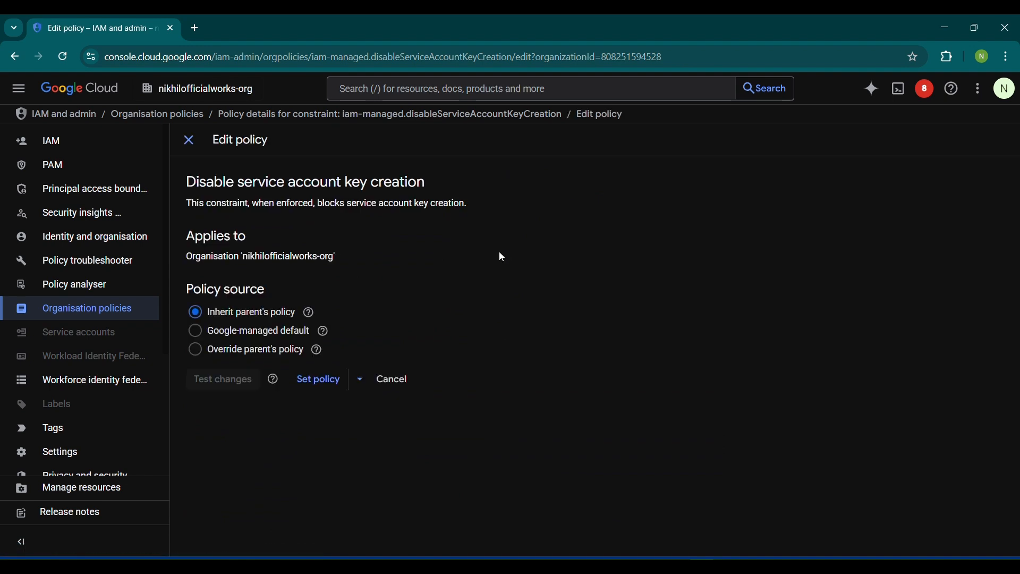
pyautogui.click(239, 360)
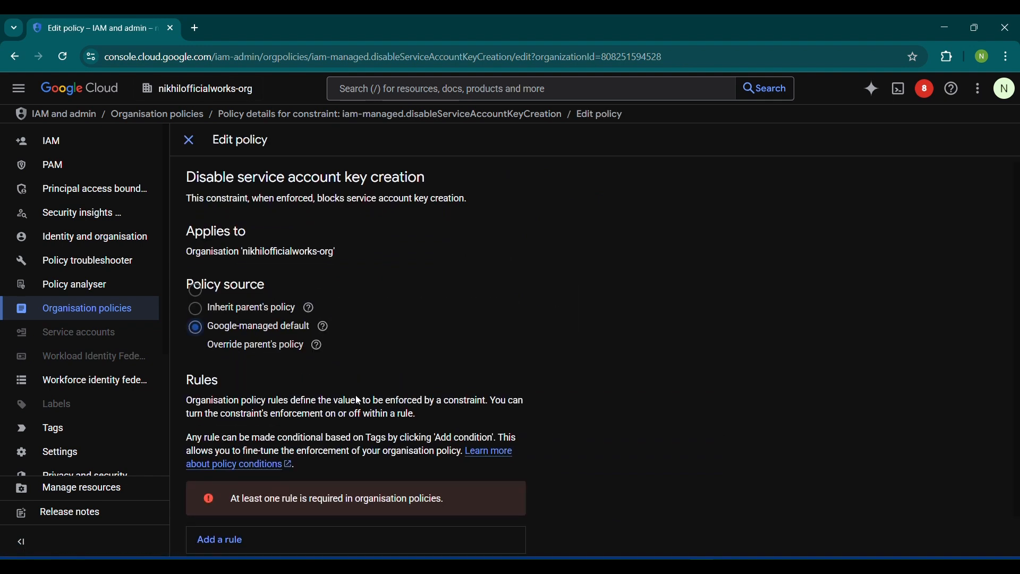
# - Add a rule with enforcement On to the policy and set the policy without testing the changes
pyautogui.scroll(-1, 355, 394)
pyautogui.click(221, 495)
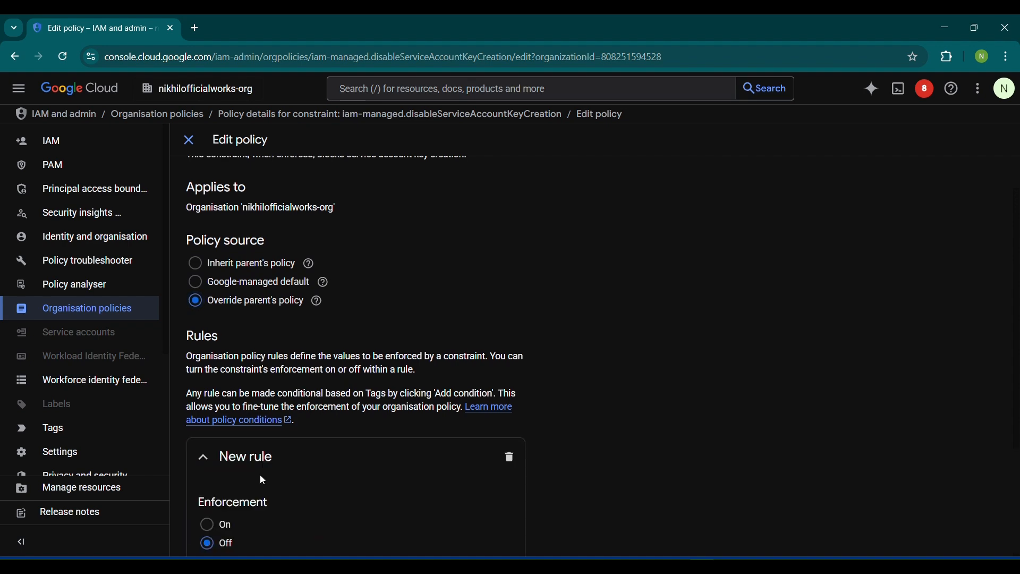
pyautogui.scroll(-2, 359, 469)
pyautogui.click(226, 414)
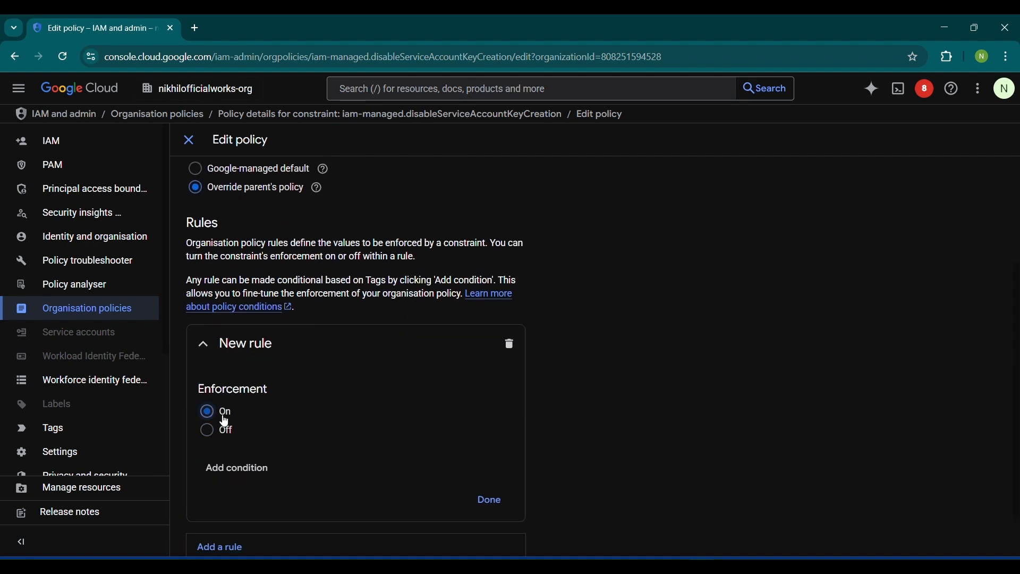
pyautogui.click(483, 511)
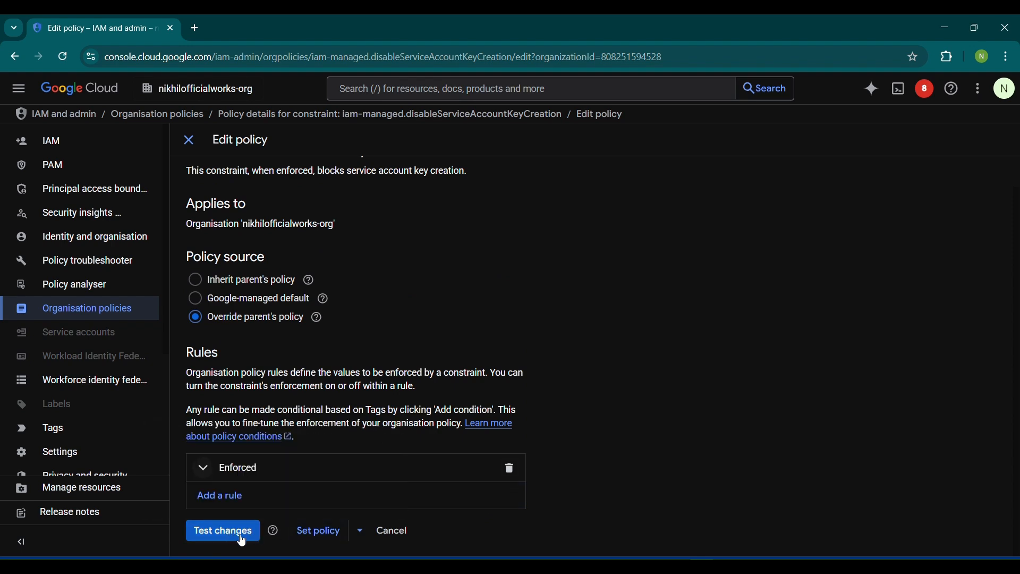
pyautogui.click(313, 534)
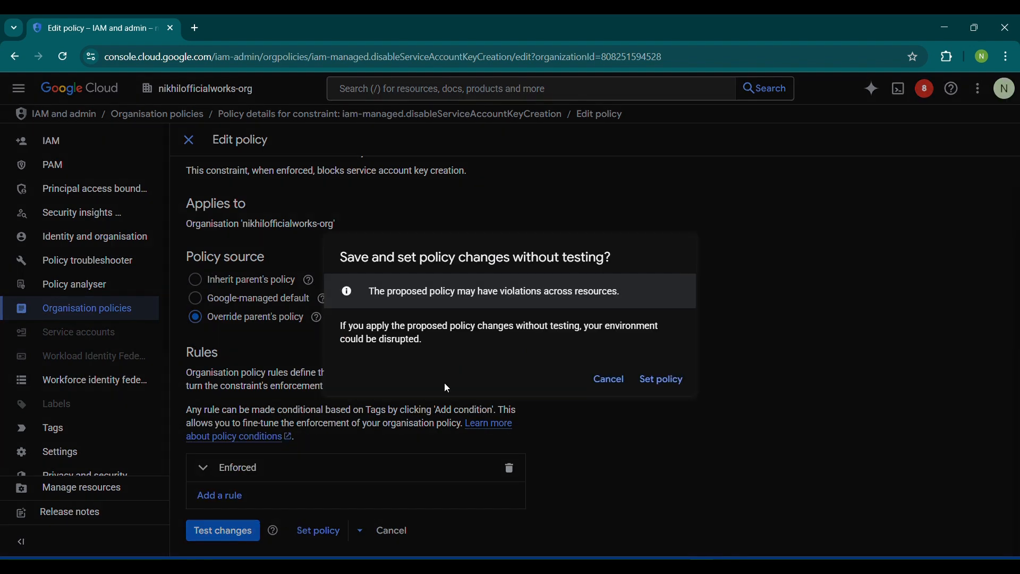
pyautogui.click(678, 379)
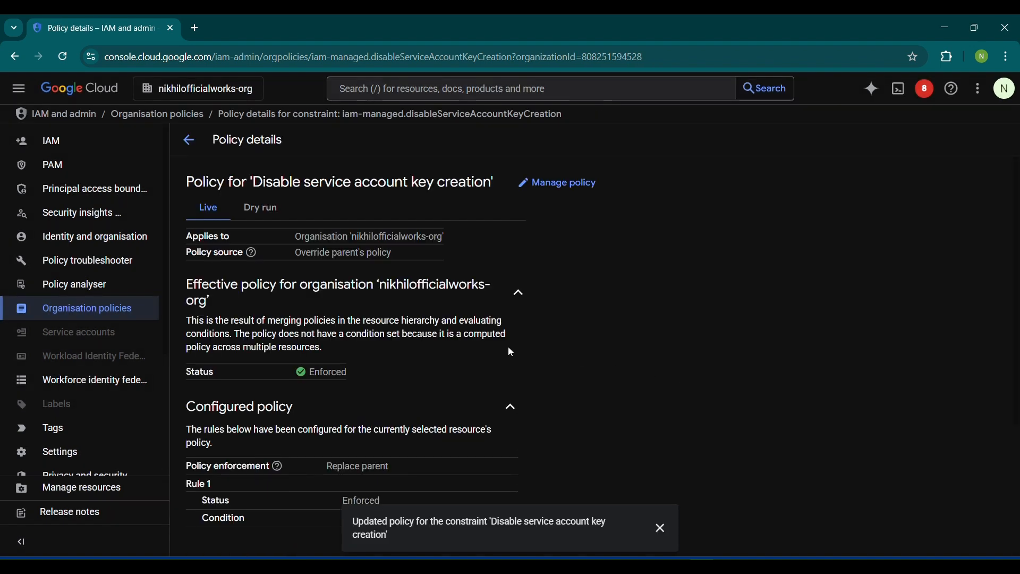
# - Check the policy's effective status for the organisation and look over all folders and projects beneath it
pyautogui.moveTo(309, 373); pyautogui.dragTo(348, 376)
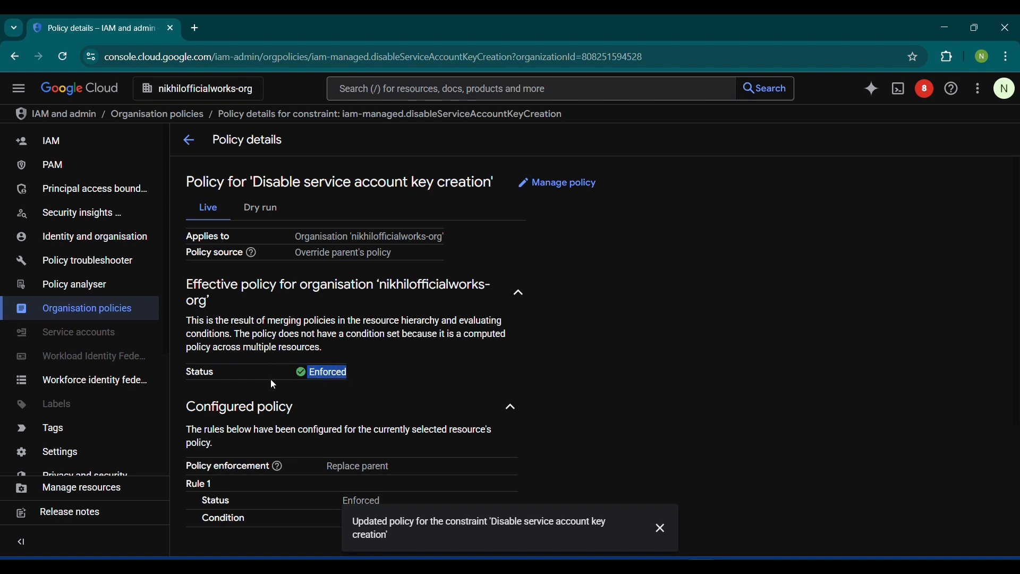
pyautogui.click(370, 378)
pyautogui.click(219, 91)
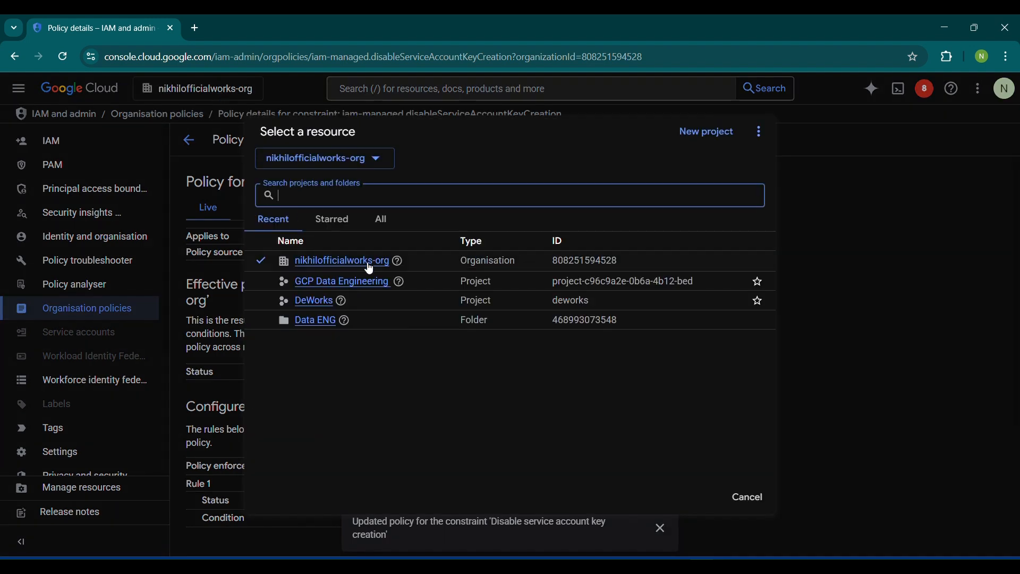
pyautogui.click(379, 219)
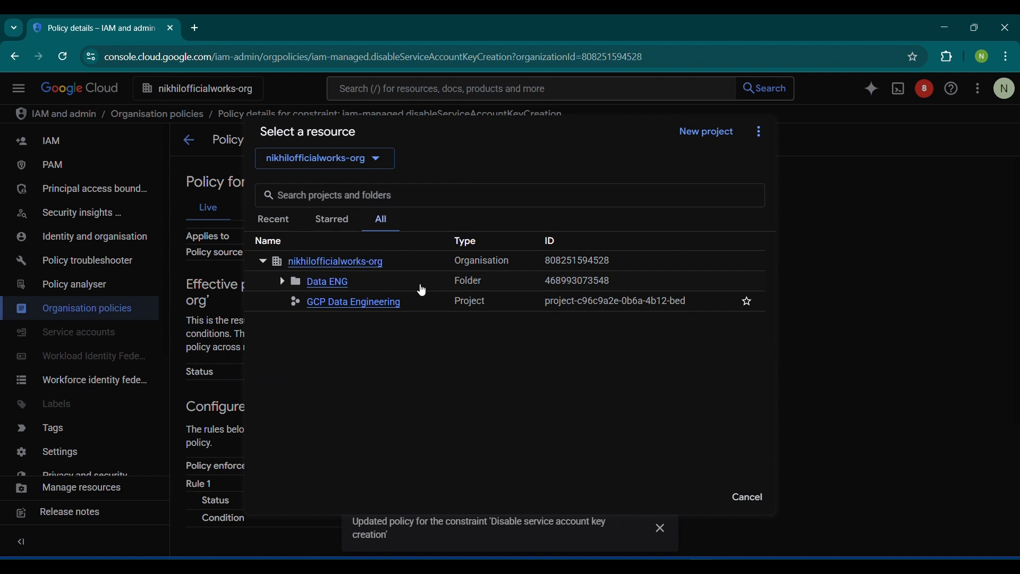
pyautogui.moveTo(455, 282); pyautogui.dragTo(511, 336)
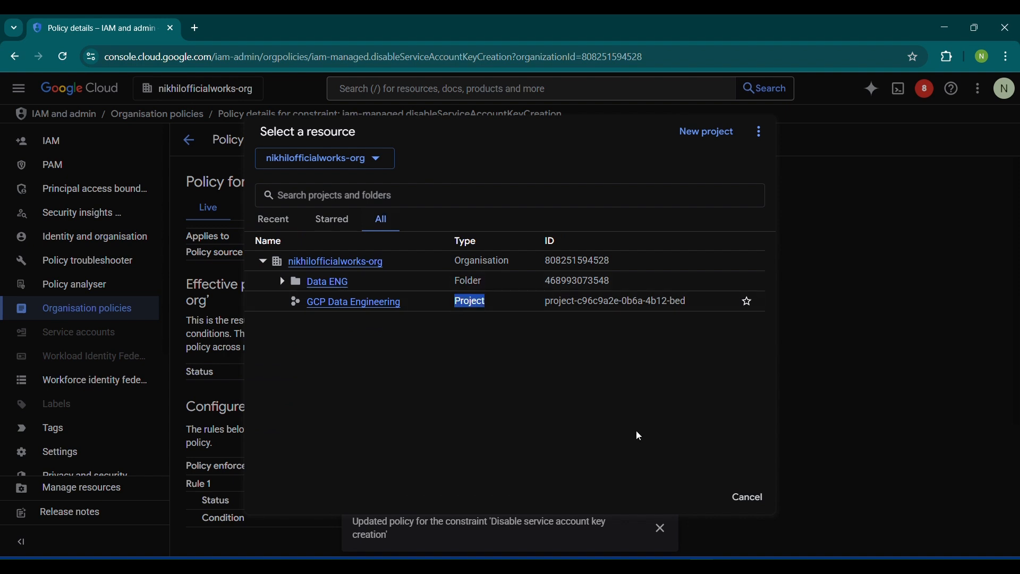
pyautogui.click(747, 498)
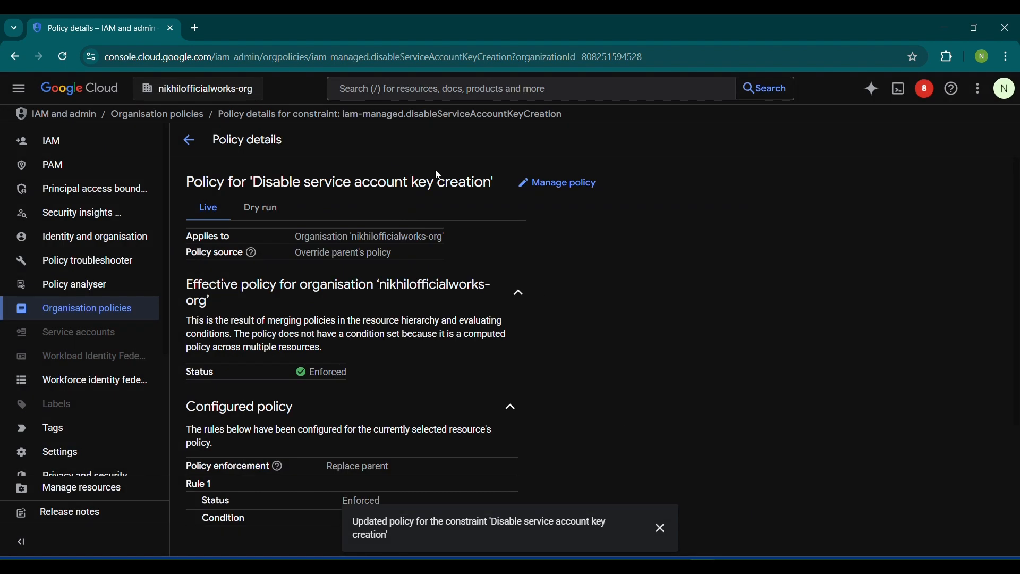
# - Switch the resource to the Data ENG folder and check the policy's effective status there
pyautogui.click(237, 88)
pyautogui.click(381, 219)
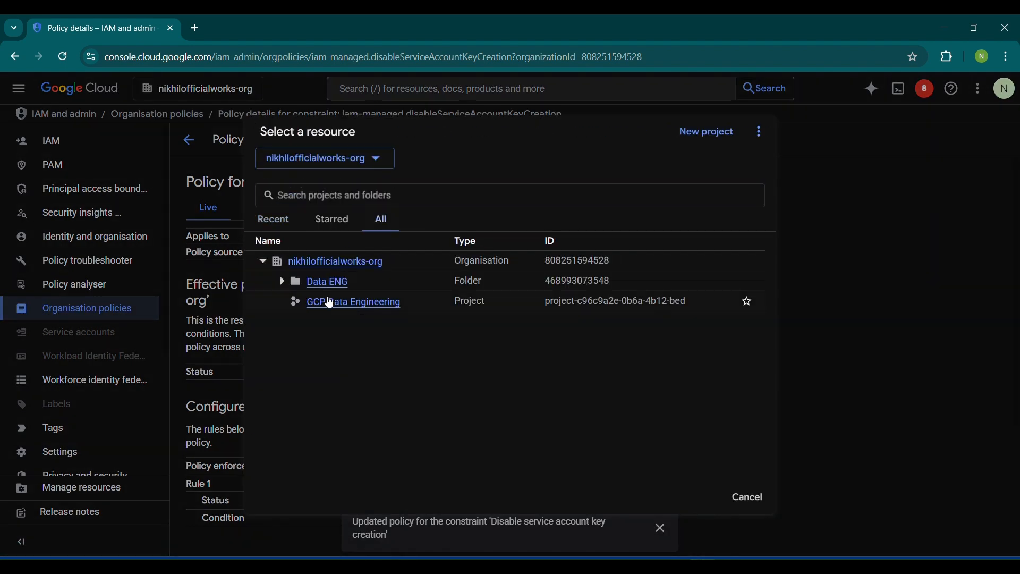
pyautogui.click(313, 283)
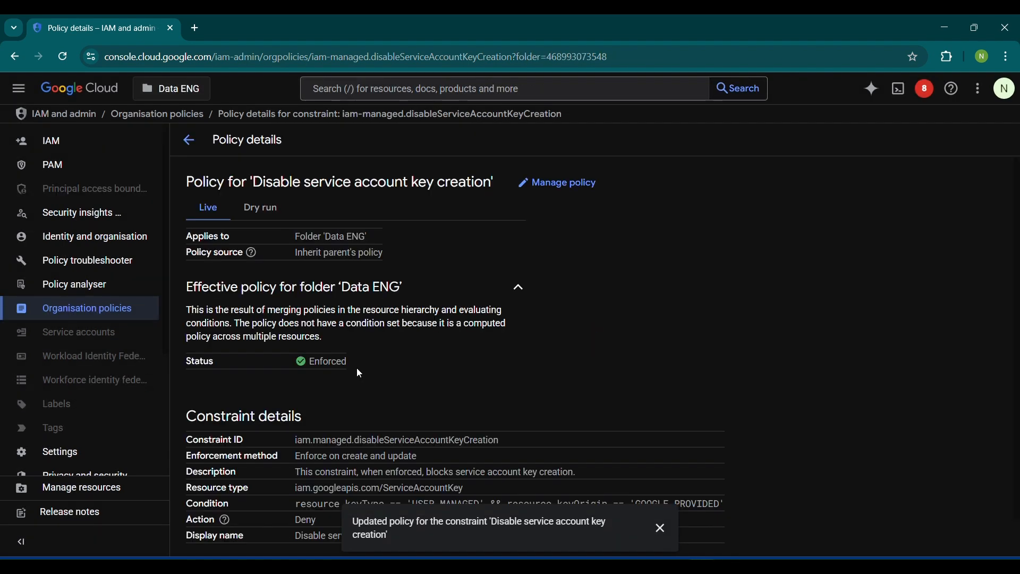
pyautogui.moveTo(352, 363); pyautogui.dragTo(287, 365)
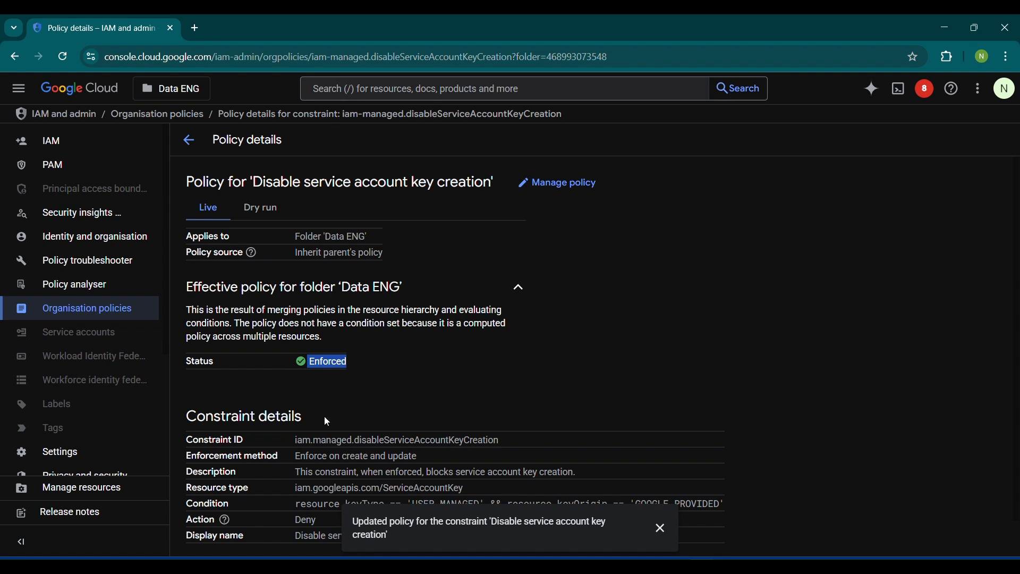
# - Switch to the DeWorks project inside the Data ENG folder and check its effective policy status
pyautogui.click(186, 90)
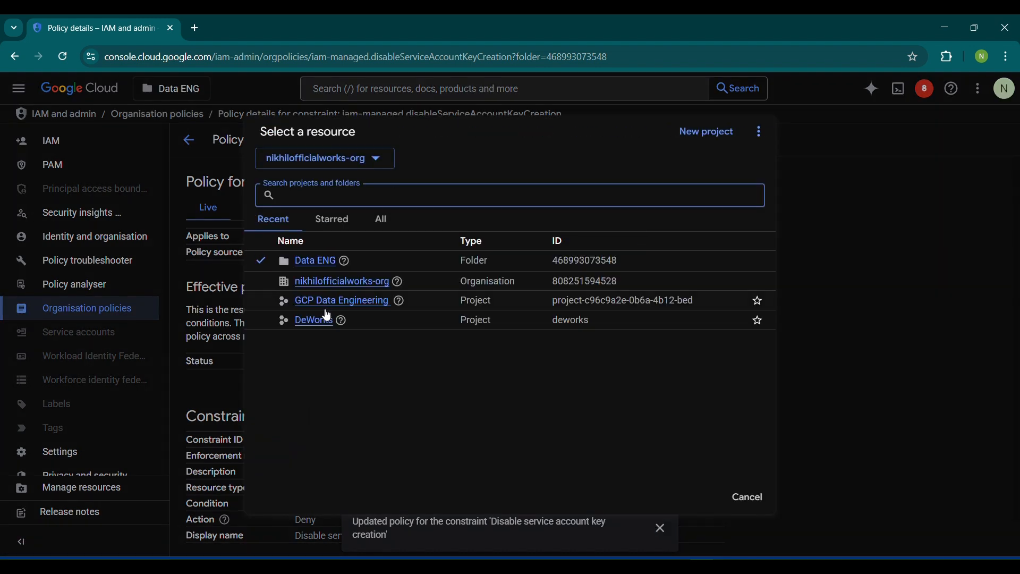
pyautogui.click(379, 221)
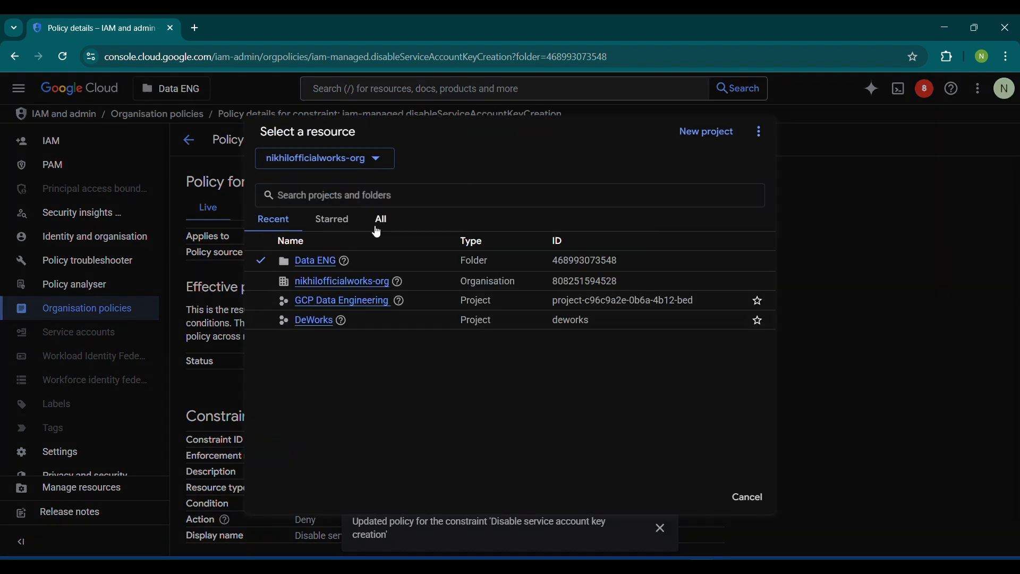
pyautogui.click(282, 282)
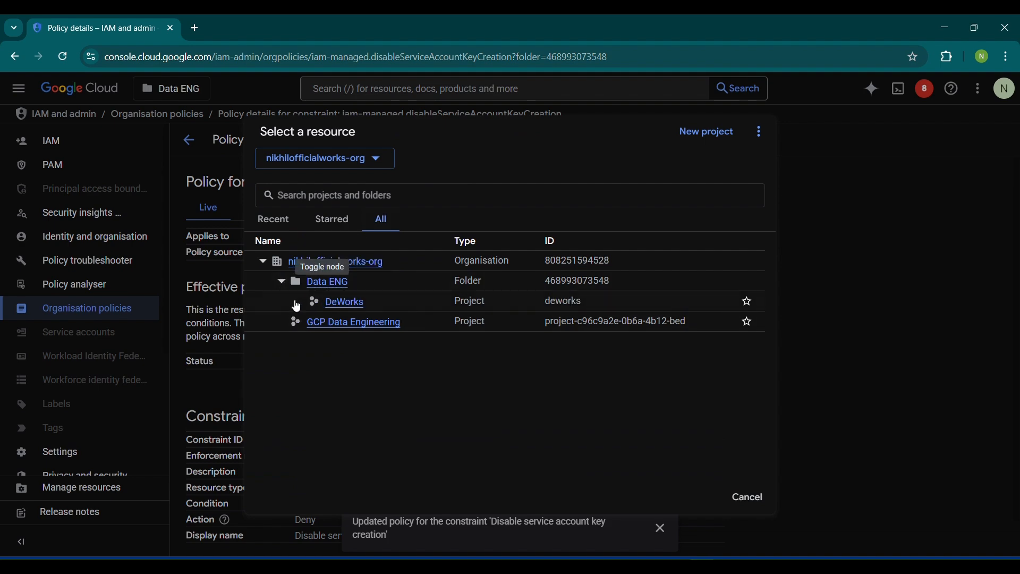
pyautogui.click(353, 301)
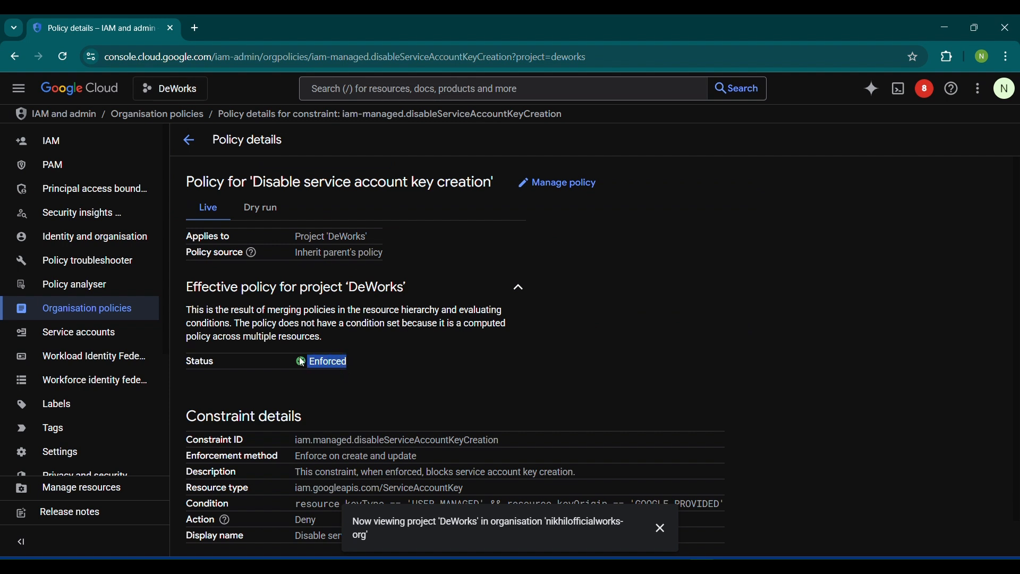
# - Switch to the GCP Data Engineering project and check its effective policy status
pyautogui.click(181, 92)
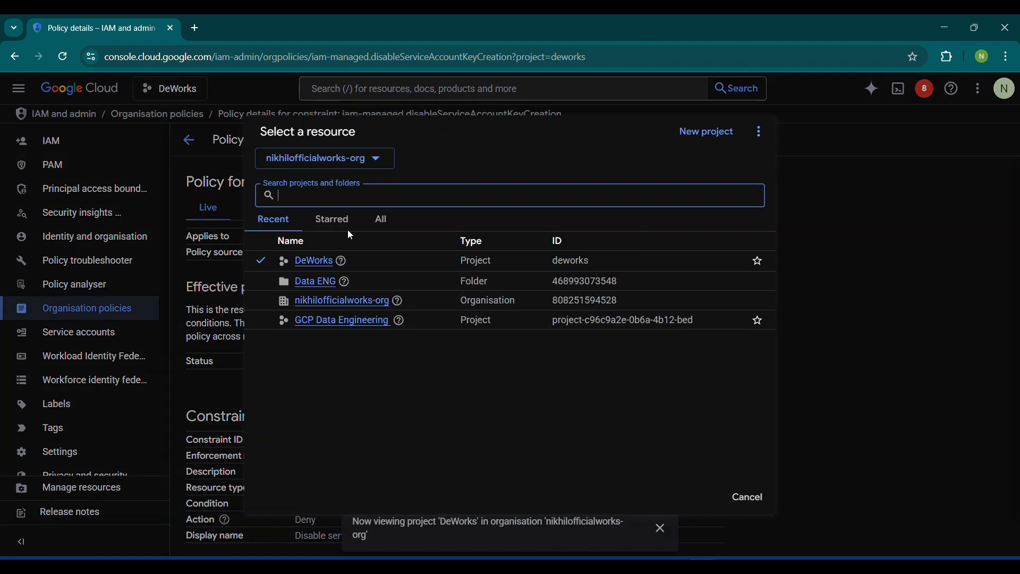
pyautogui.click(380, 221)
pyautogui.click(330, 325)
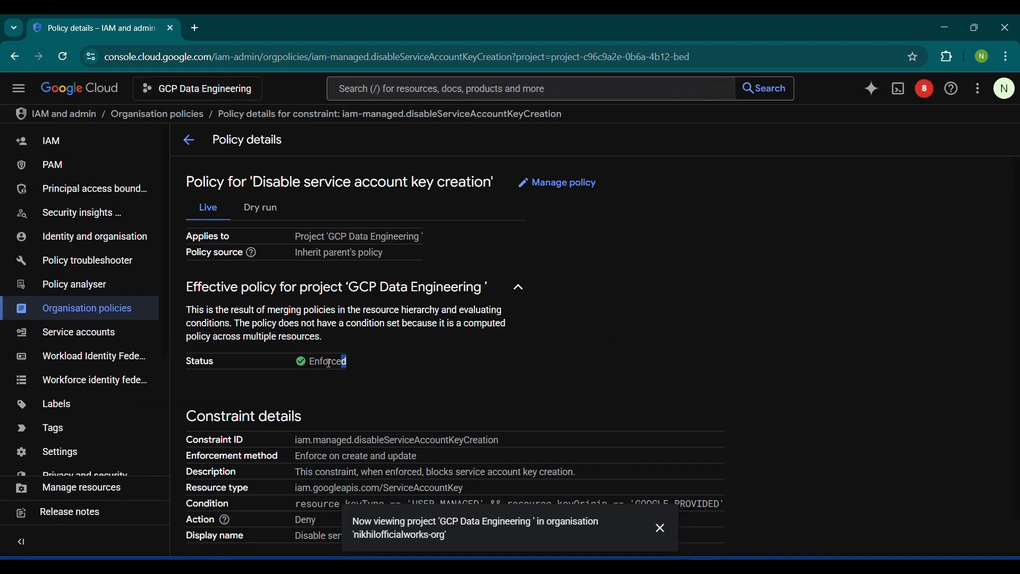
pyautogui.moveTo(345, 363); pyautogui.dragTo(294, 367)
pyautogui.click(353, 349)
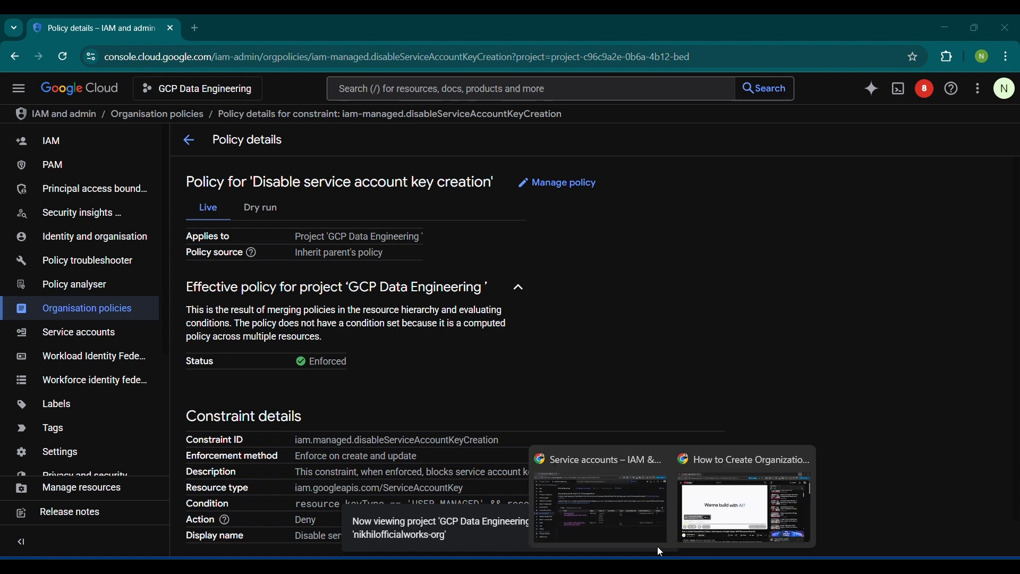
# - Return to the Chrome window with the service accounts, reload the list and open the keys of TestSA
pyautogui.click(644, 511)
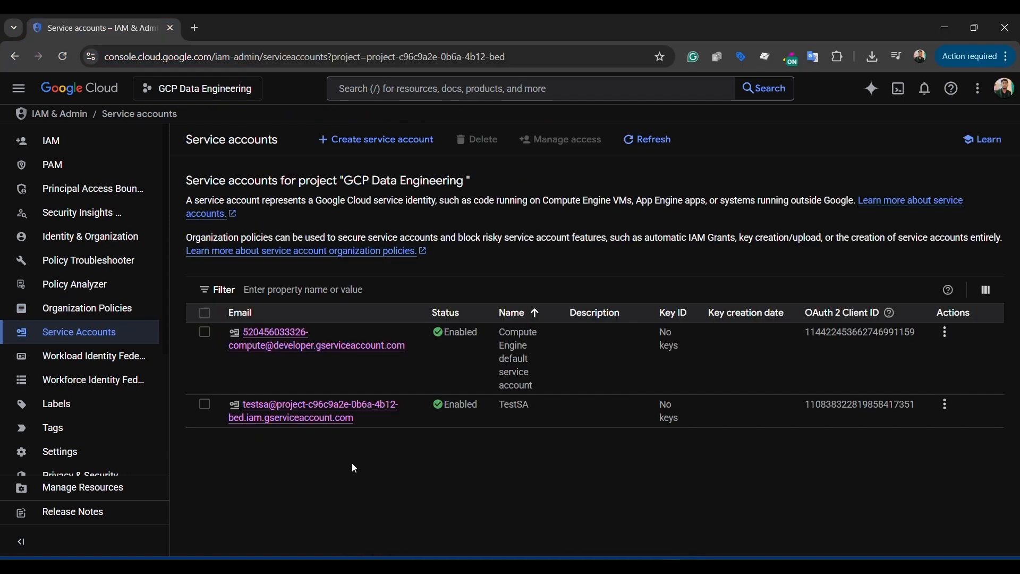
pyautogui.click(65, 57)
pyautogui.click(319, 414)
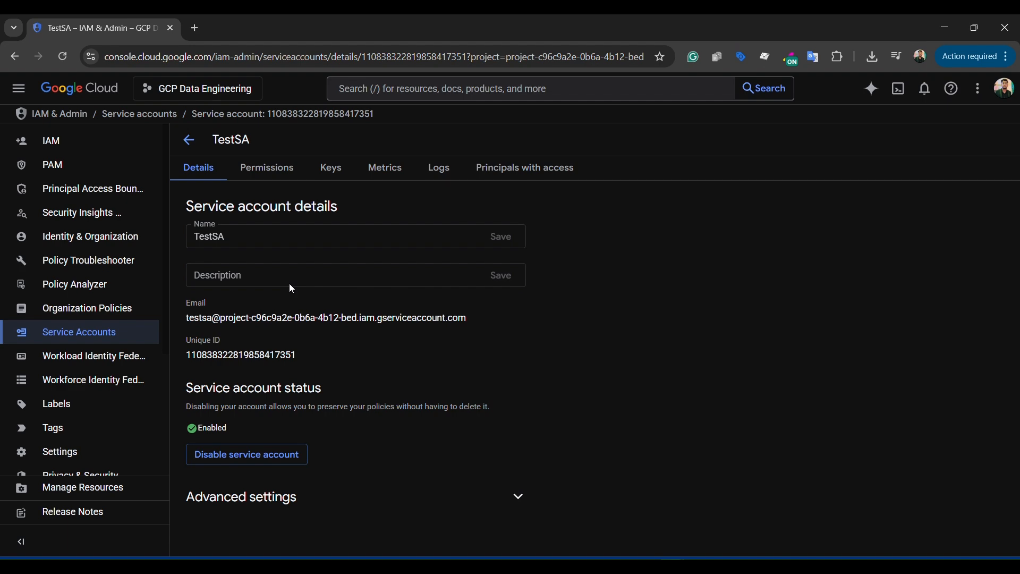
pyautogui.click(341, 171)
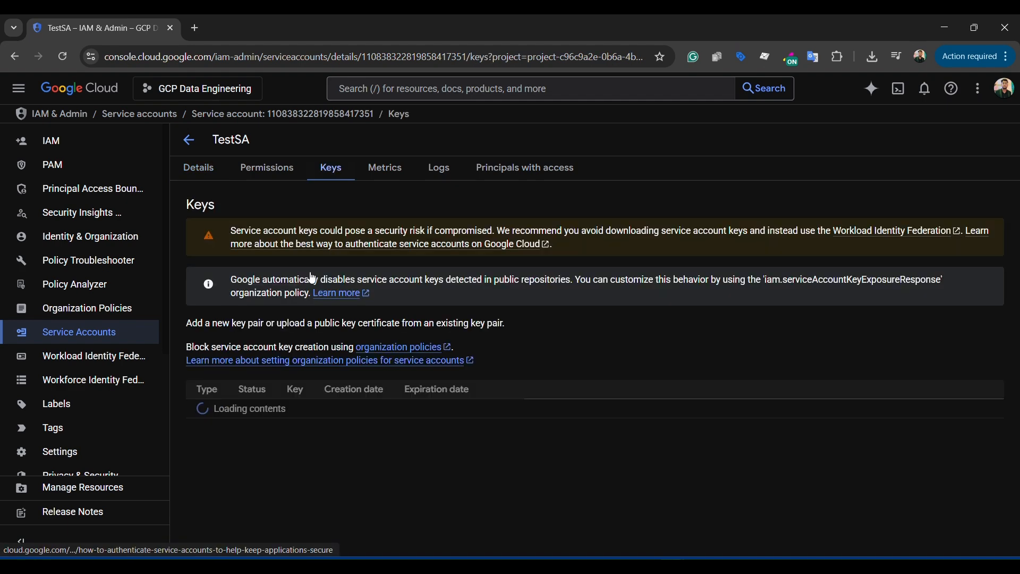
# - Try to create a new JSON key for TestSA, read the policy notice and dismiss the key creation dialogs
pyautogui.click(237, 389)
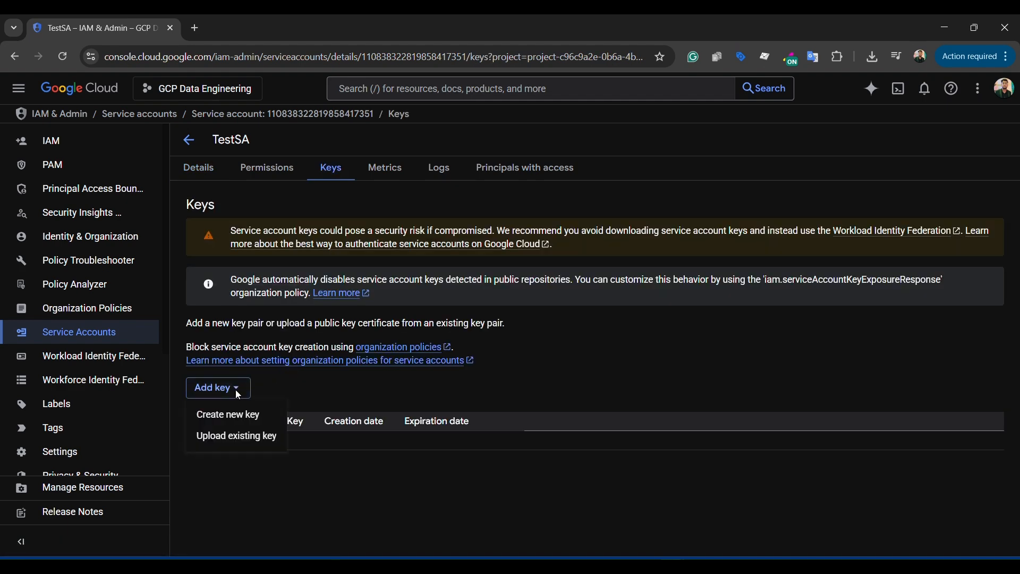
pyautogui.click(233, 414)
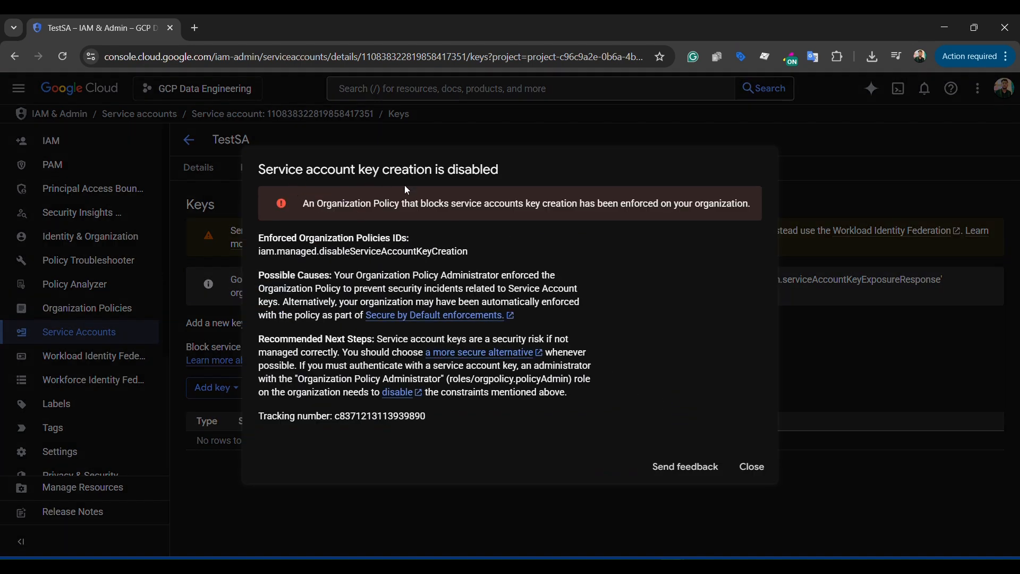
pyautogui.moveTo(494, 175); pyautogui.dragTo(264, 163)
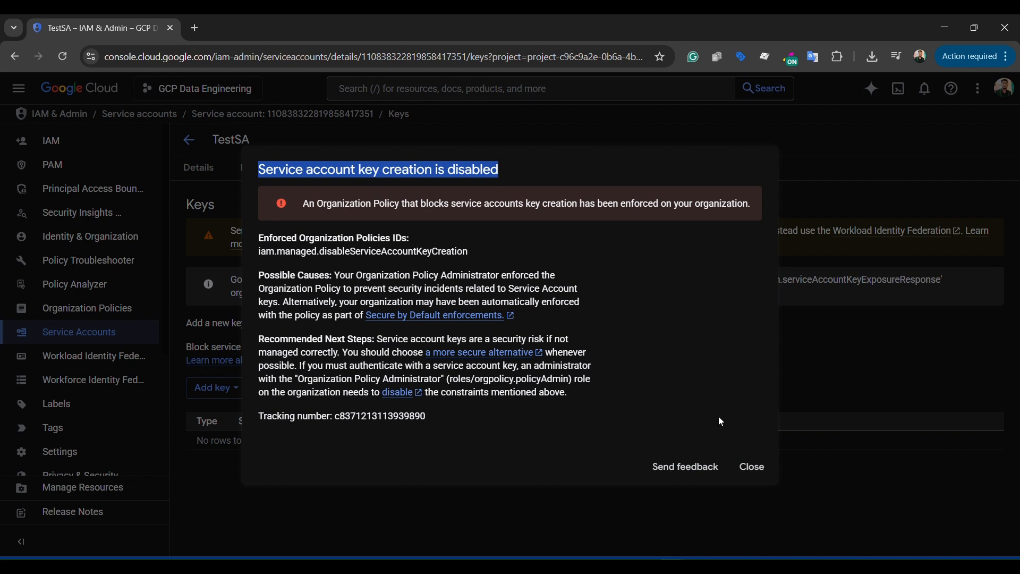
pyautogui.click(750, 463)
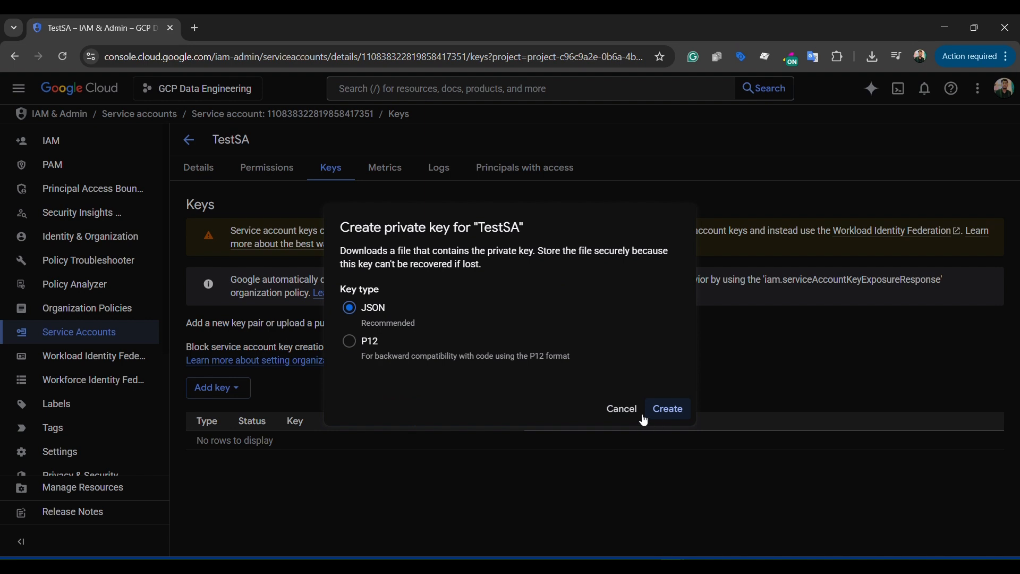
pyautogui.click(625, 413)
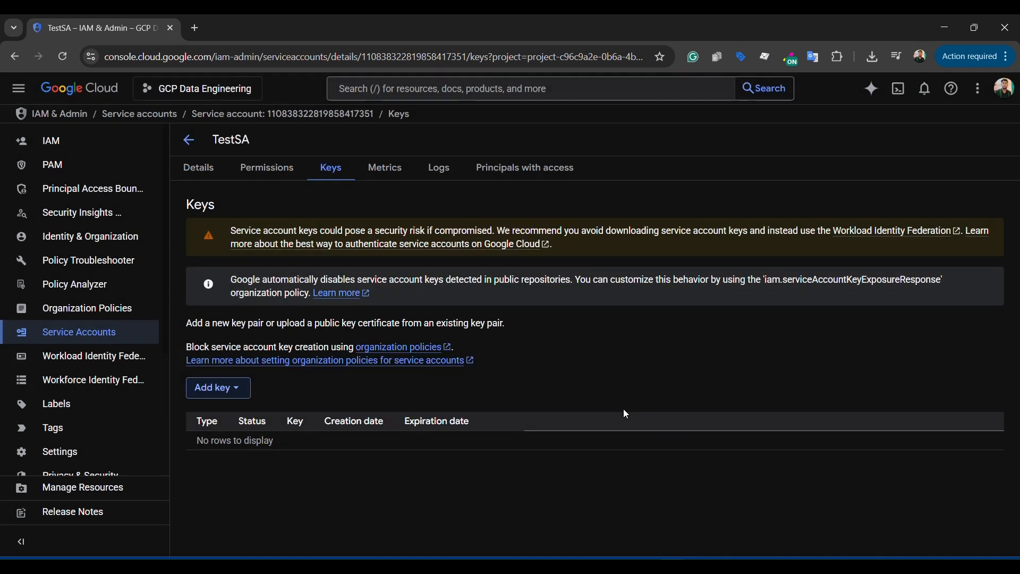